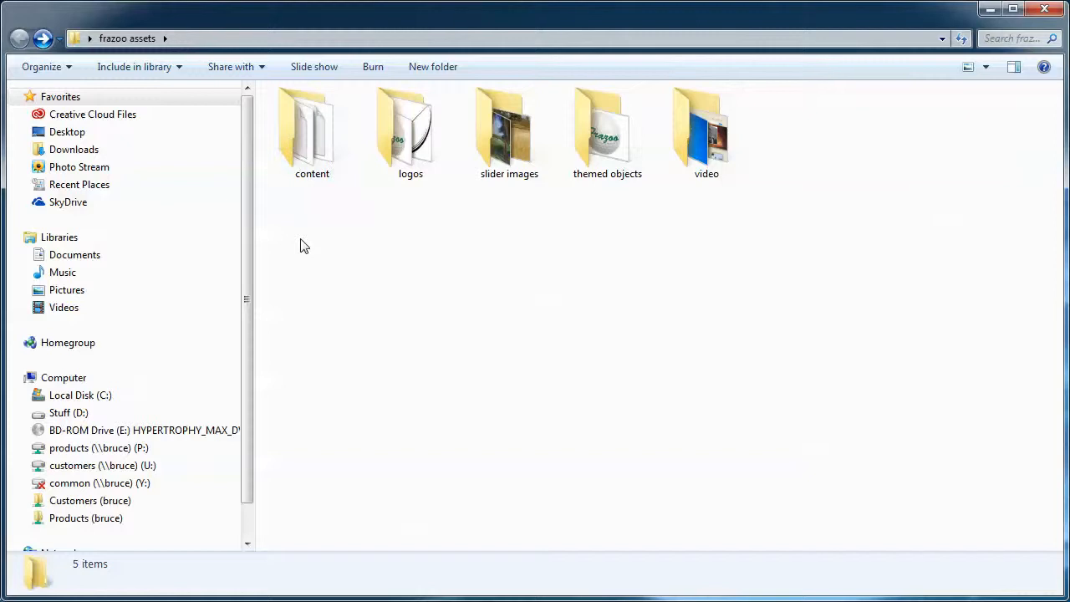
Look through the content, logos, slider images and themed objects folders inside frazoo assets.
{"action": "double_click", "coordinate": [307, 134]}
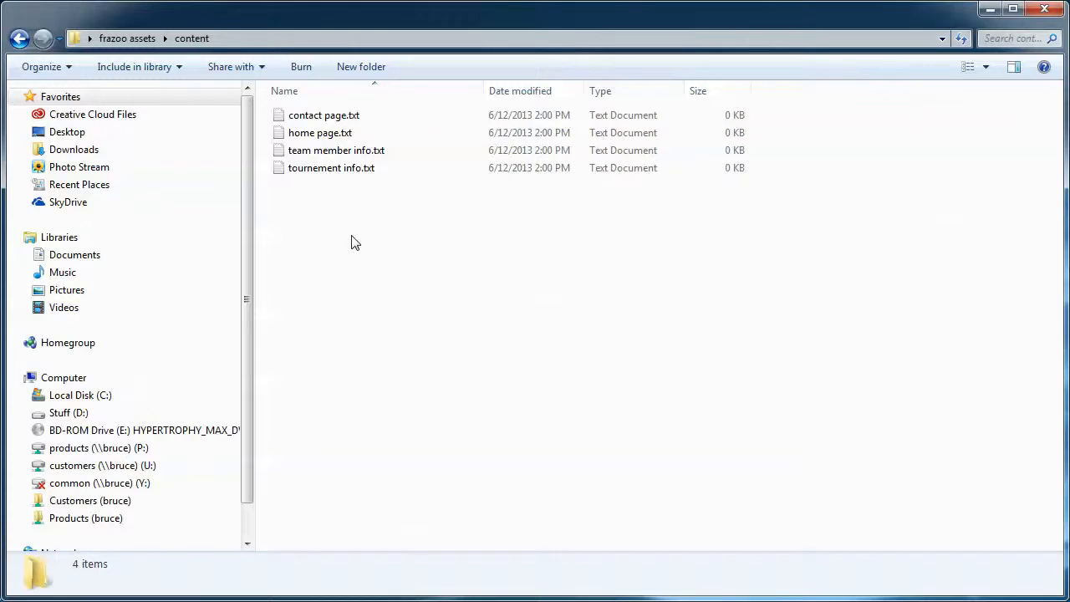
{"action": "left_click", "coordinate": [19, 37]}
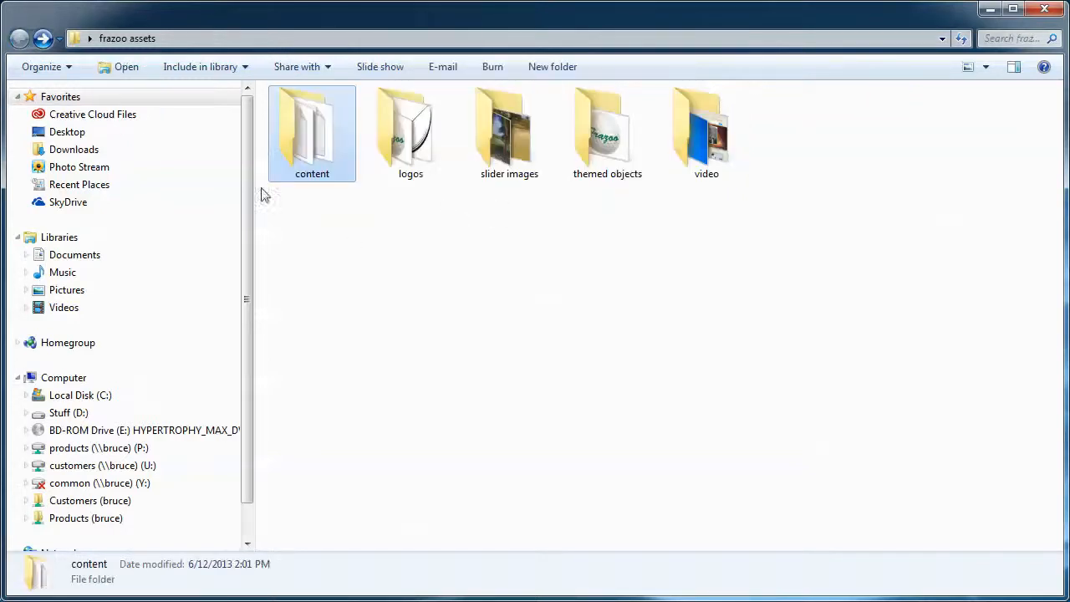
{"action": "double_click", "coordinate": [410, 160]}
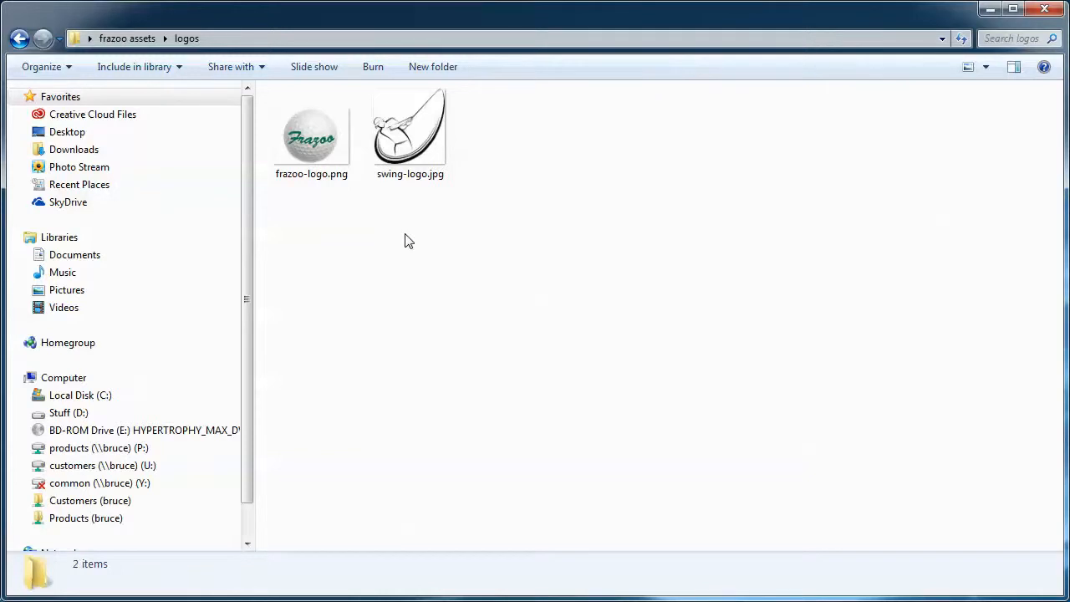
{"action": "left_click", "coordinate": [19, 39]}
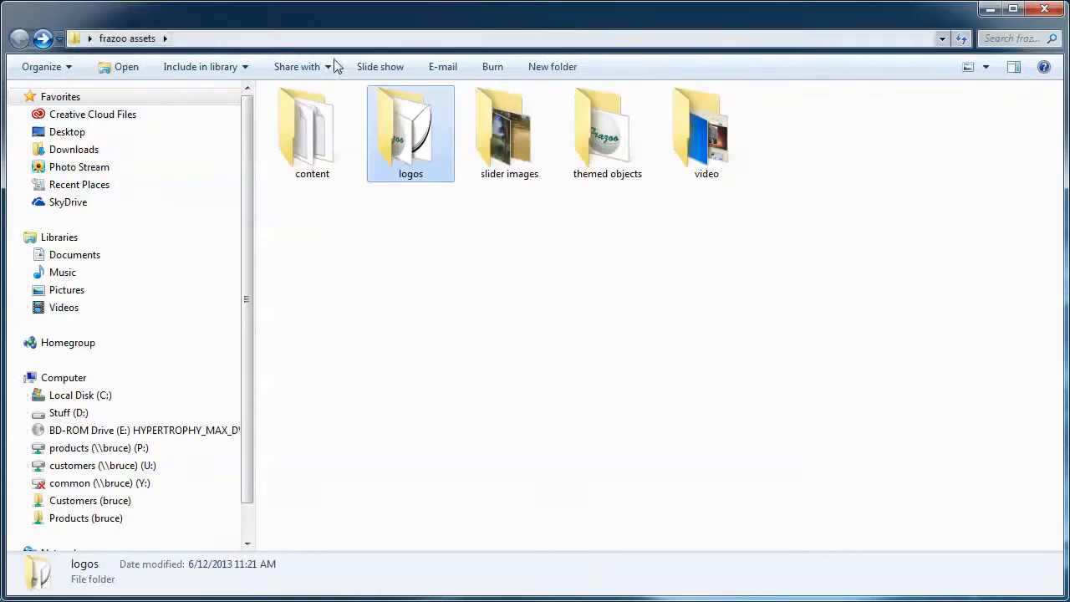
{"action": "double_click", "coordinate": [502, 148]}
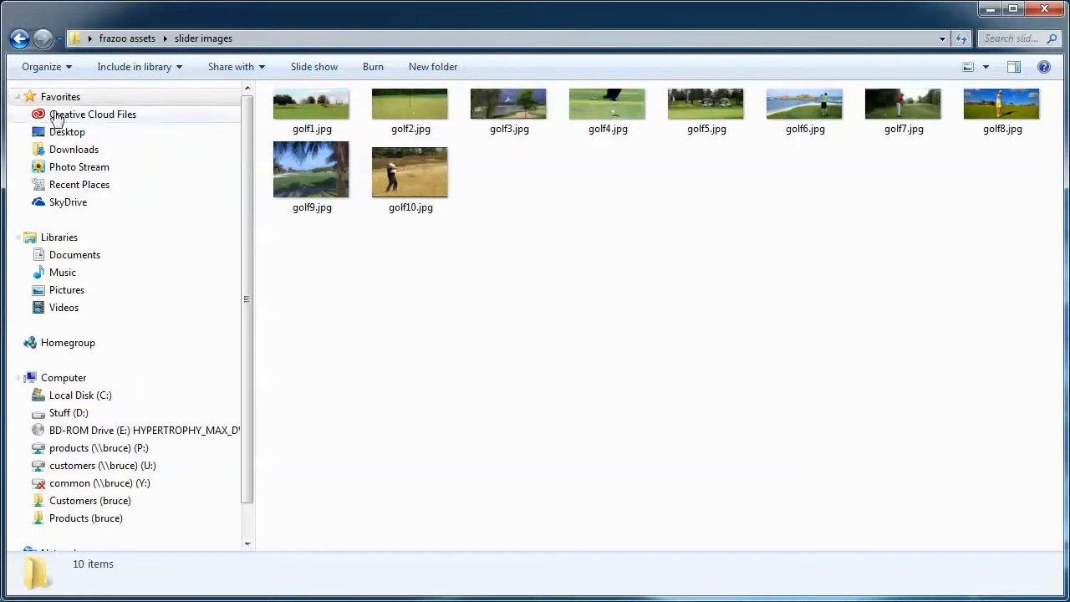
{"action": "left_click", "coordinate": [18, 38]}
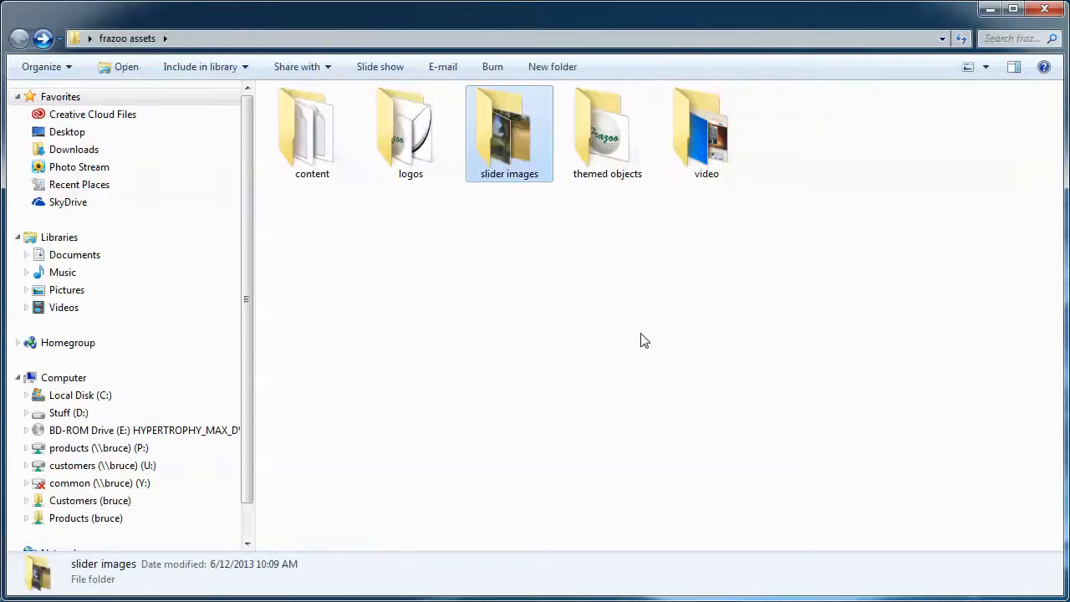
{"action": "double_click", "coordinate": [604, 138]}
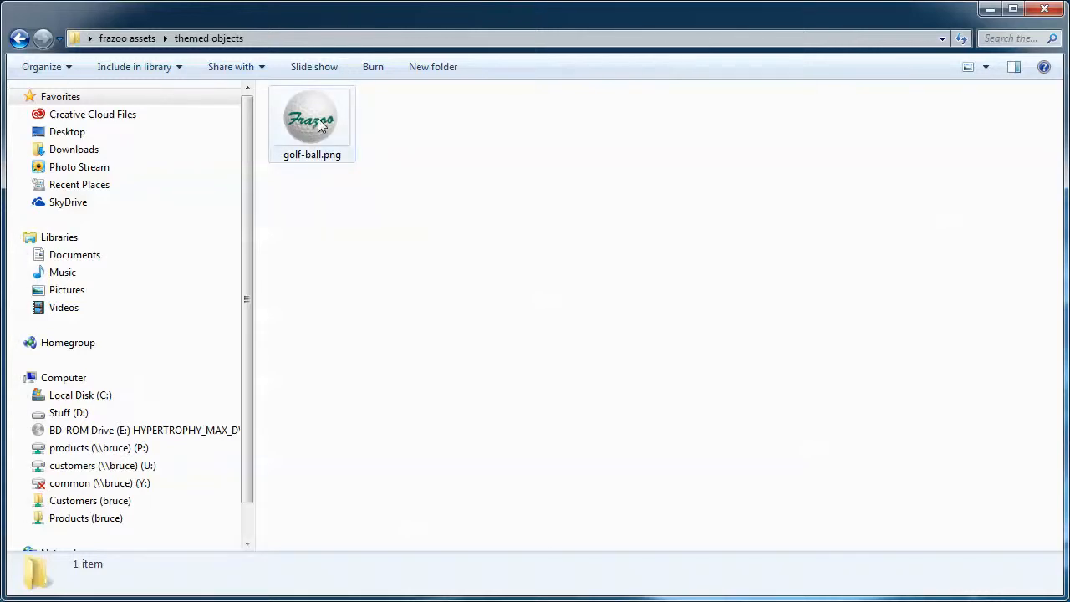
{"action": "left_click", "coordinate": [20, 39]}
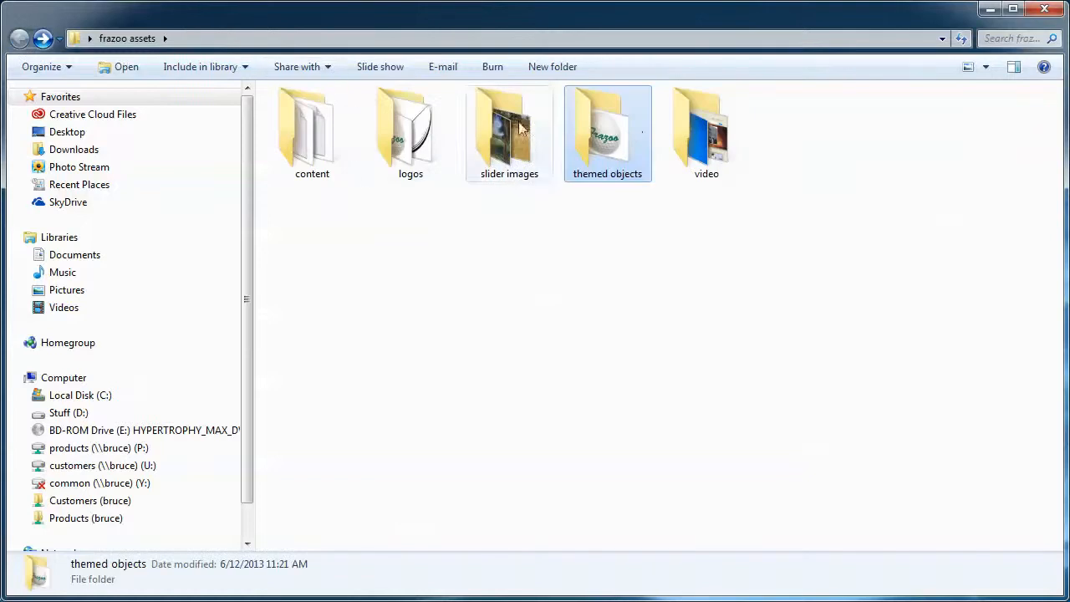
{"action": "mouse_move", "coordinate": [694, 138]}
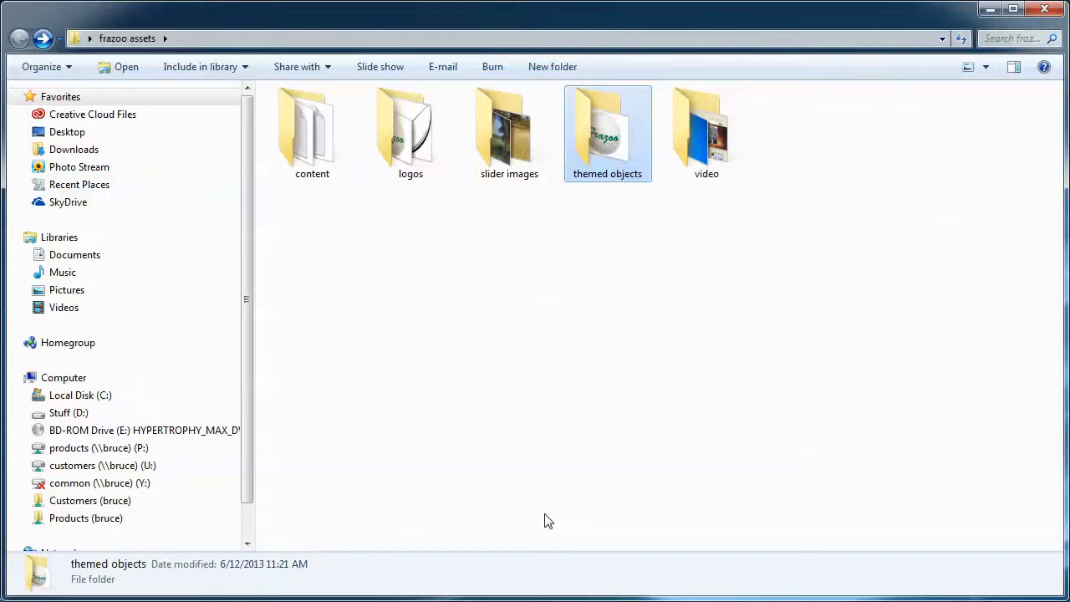
Switch to the business2 site in Expression Web and open storyboard.htm.
{"action": "left_click", "coordinate": [179, 601]}
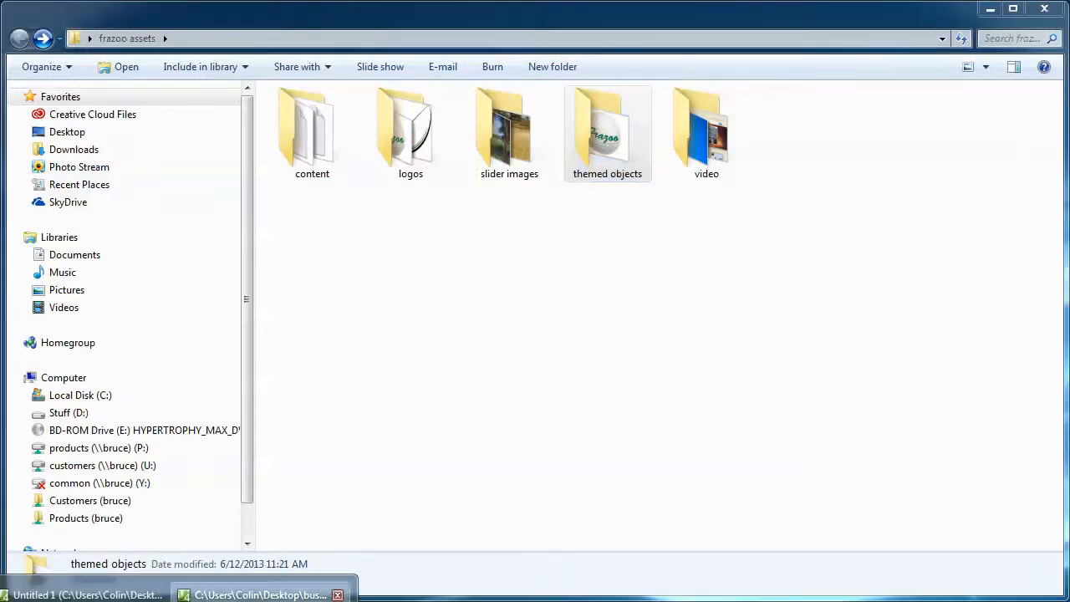
{"action": "left_click", "coordinate": [261, 600]}
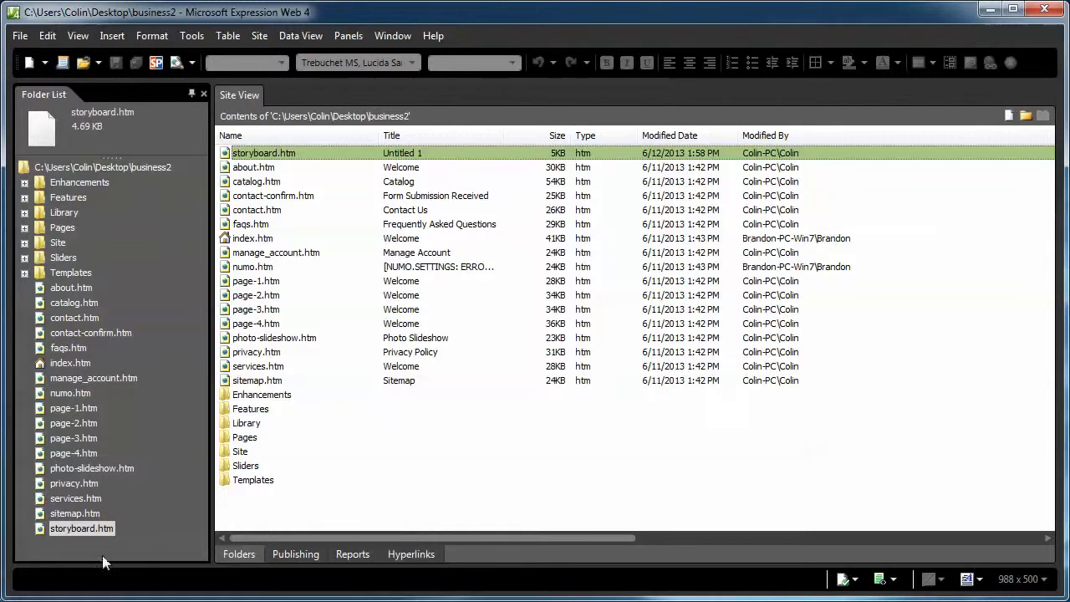
{"action": "double_click", "coordinate": [84, 529]}
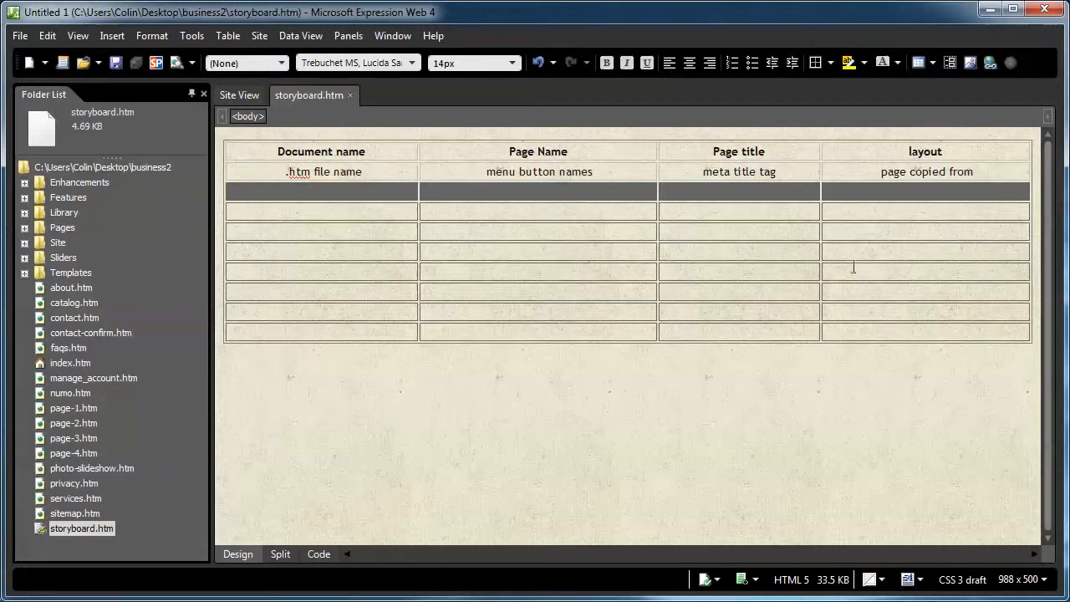
Add four blank rows to the end of the storyboard table.
{"action": "left_click", "coordinate": [888, 334]}
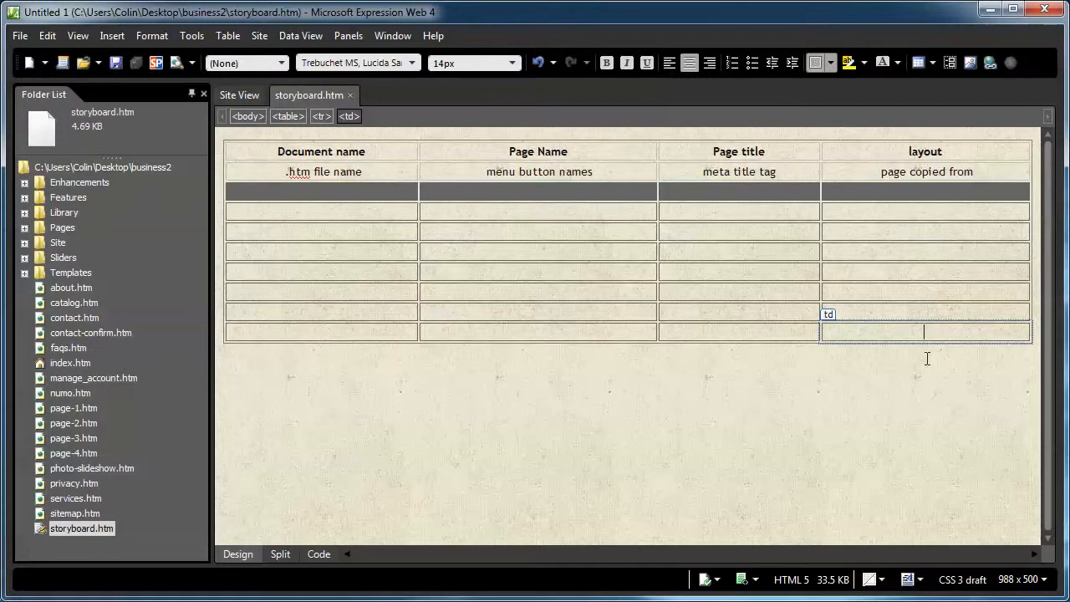
{"action": "key", "text": "Tab"}
{"action": "key", "text": "Tab"}
{"action": "key", "text": "Tab"}
{"action": "key", "text": "Tab"}
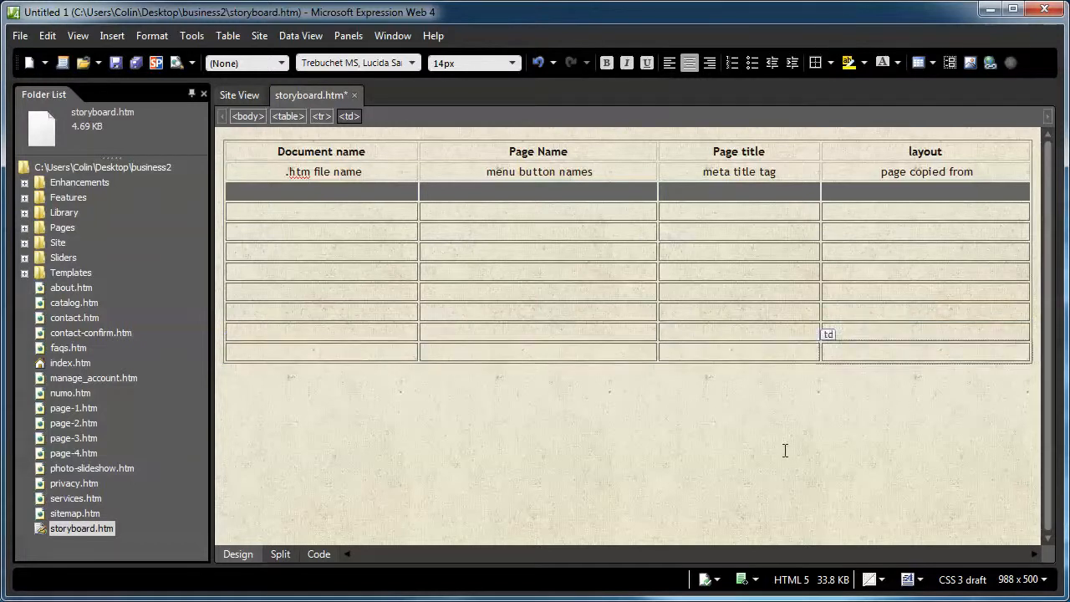
{"action": "key", "text": "Tab"}
{"action": "key", "text": "Tab"}
{"action": "key", "text": "Tab"}
{"action": "key", "text": "Tab"}
{"action": "key", "text": "Tab"}
{"action": "key", "text": "Tab"}
{"action": "key", "text": "Tab"}
{"action": "key", "text": "Tab"}
{"action": "key", "text": "Tab"}
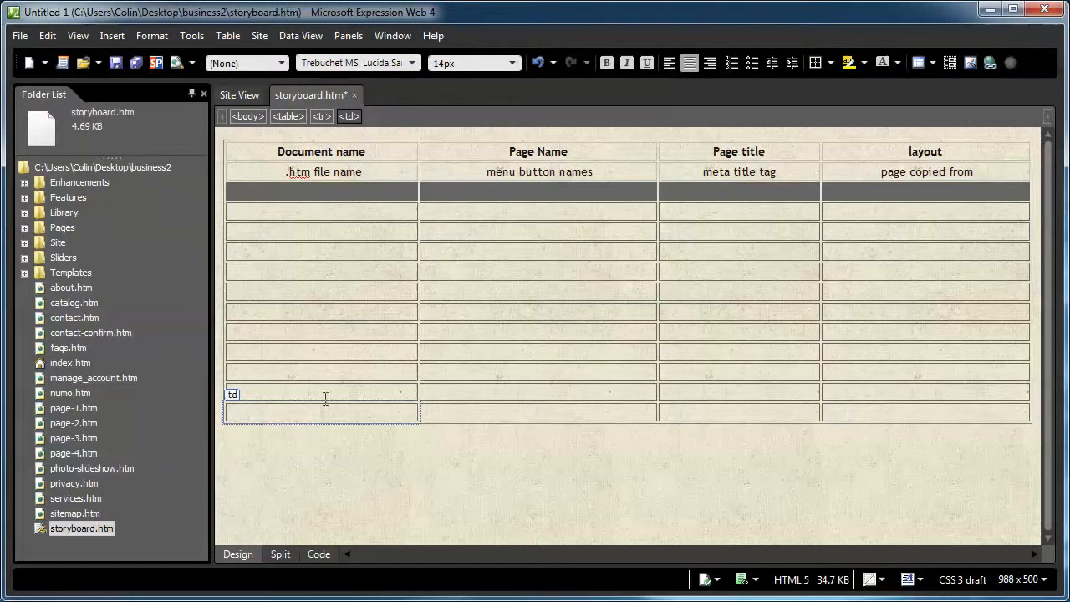
Copy the file name index.htm from the site's file list into the first blank Document name cell.
{"action": "left_click", "coordinate": [84, 366]}
{"action": "left_click", "coordinate": [83, 365]}
{"action": "key", "text": "ctrl+c"}
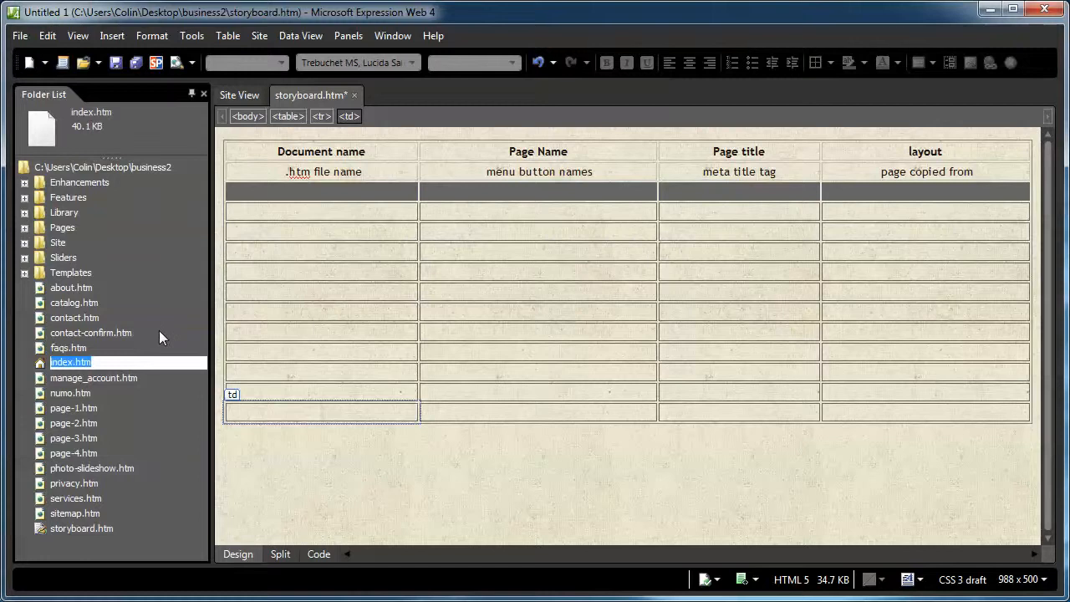
{"action": "left_click", "coordinate": [335, 213]}
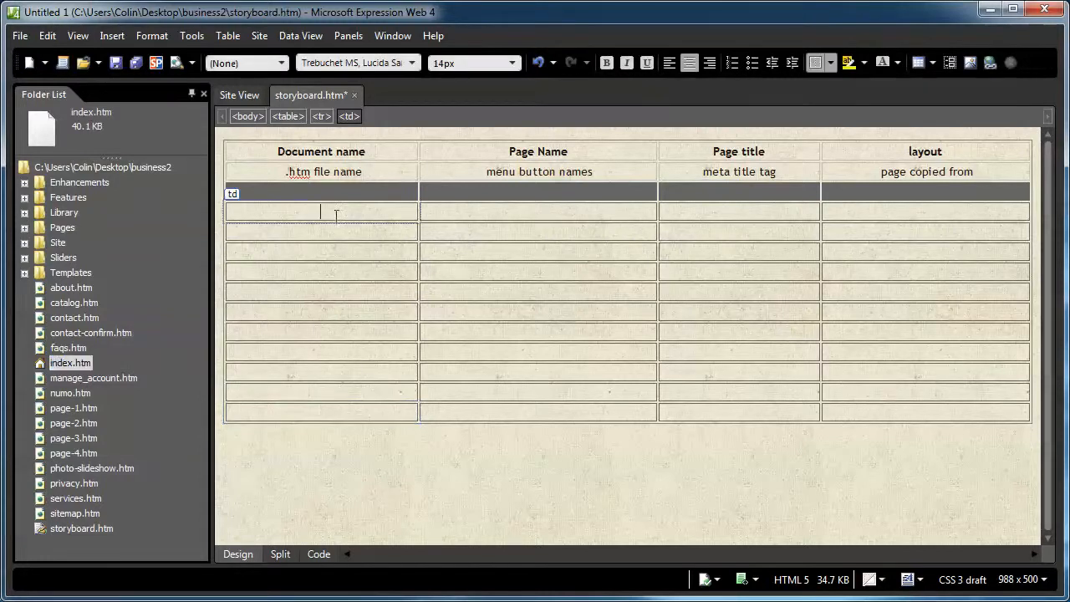
{"action": "key", "text": "ctrl+v"}
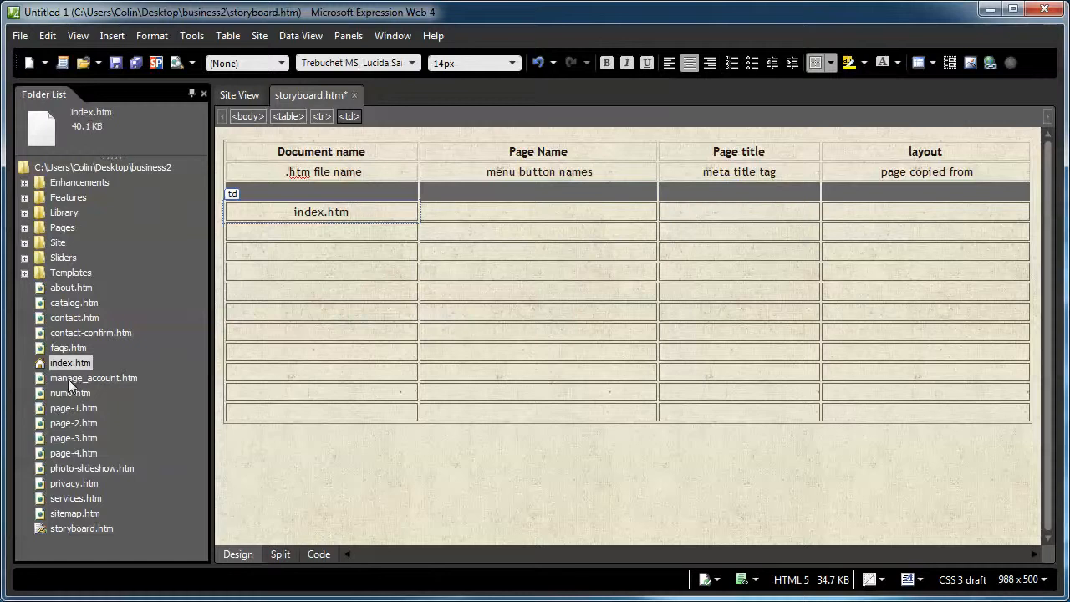
{"action": "left_click", "coordinate": [84, 333]}
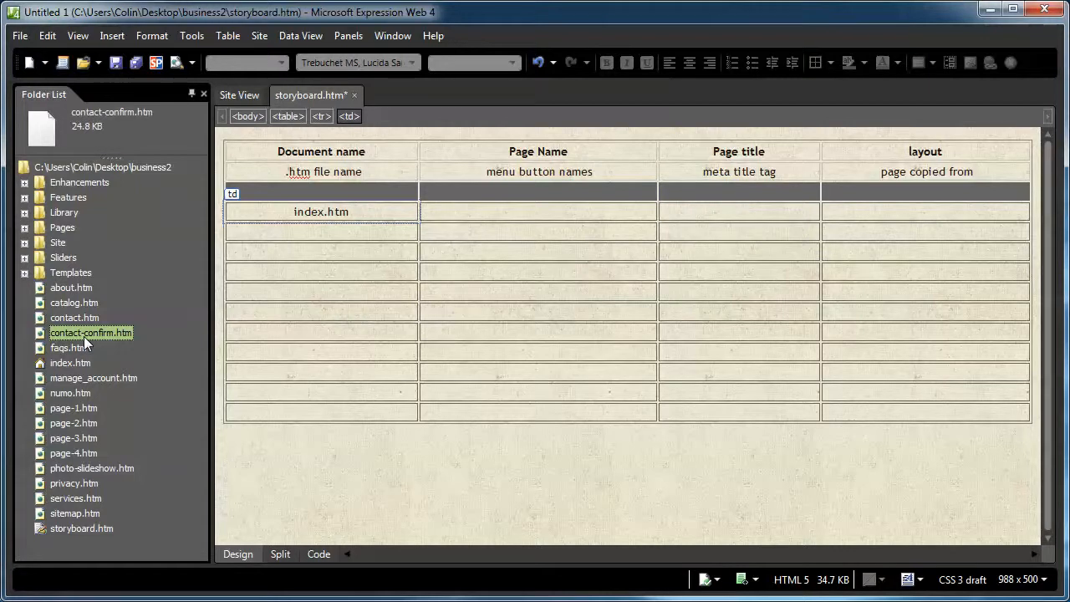
{"action": "left_click", "coordinate": [94, 379]}
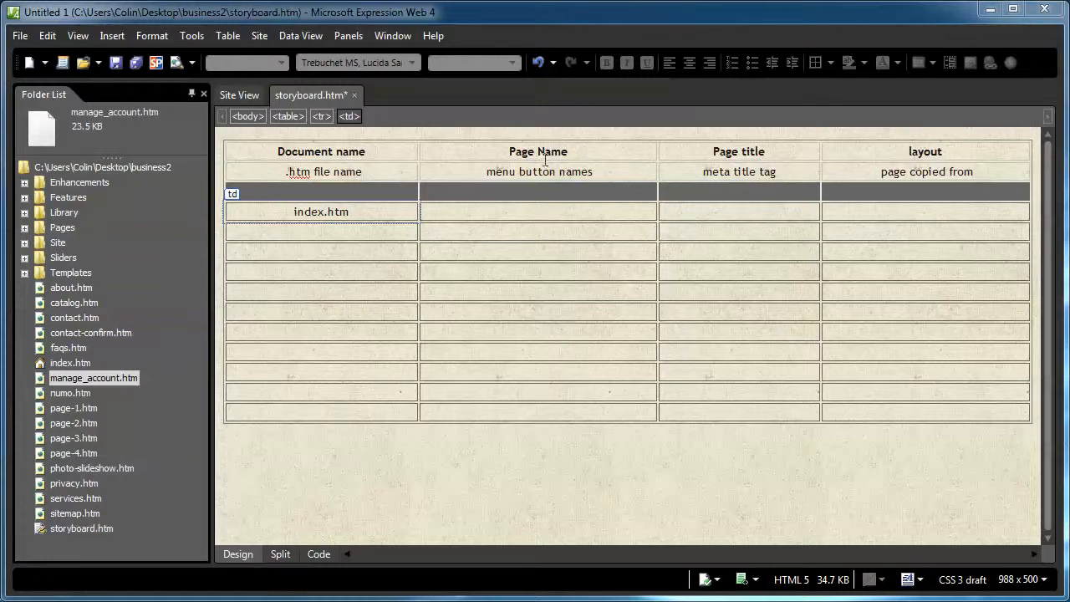
Enter "Frazoo Home" as the Page Name in the index.htm row.
{"action": "left_click", "coordinate": [549, 214]}
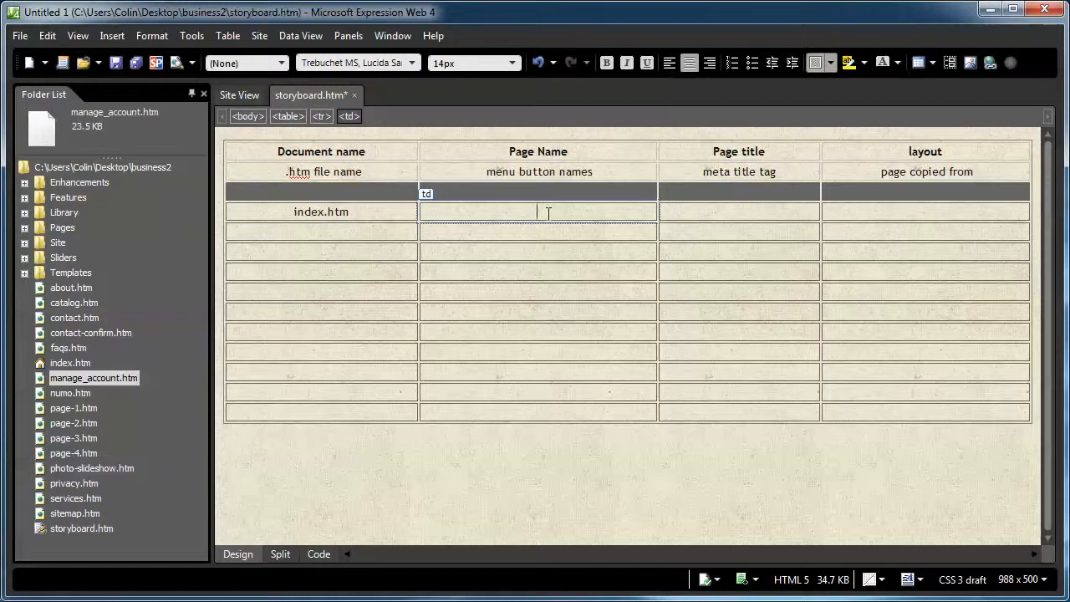
{"action": "type", "text": "Frazer "}
{"action": "type", "text": "Home"}
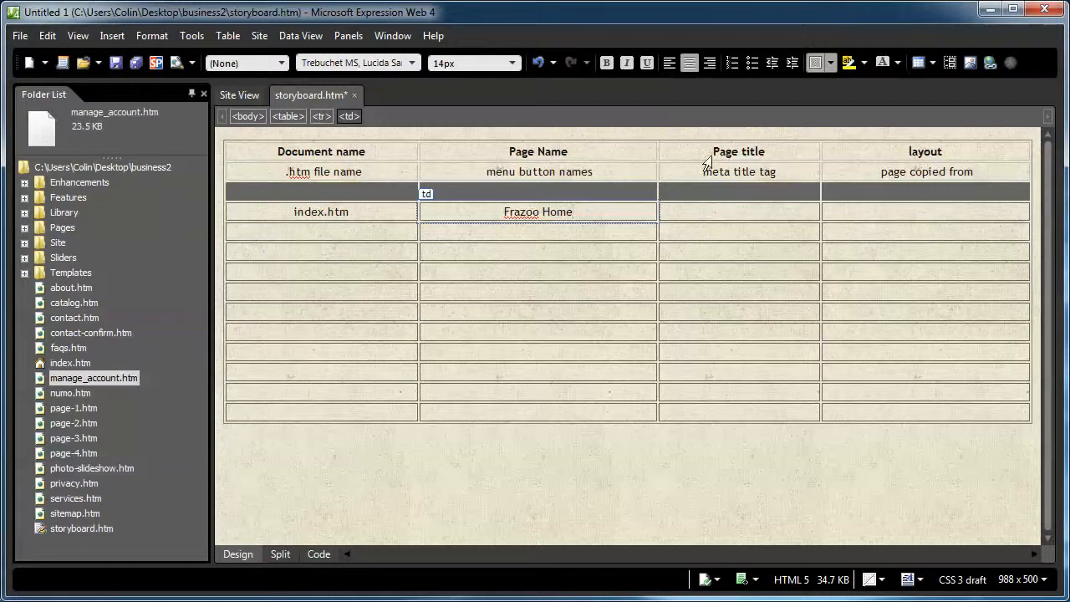
Highlight the title tag line in the i3dthemes.com page source in Firefox, and return to the storyboard in Expression Web.
{"action": "left_click", "coordinate": [779, 210]}
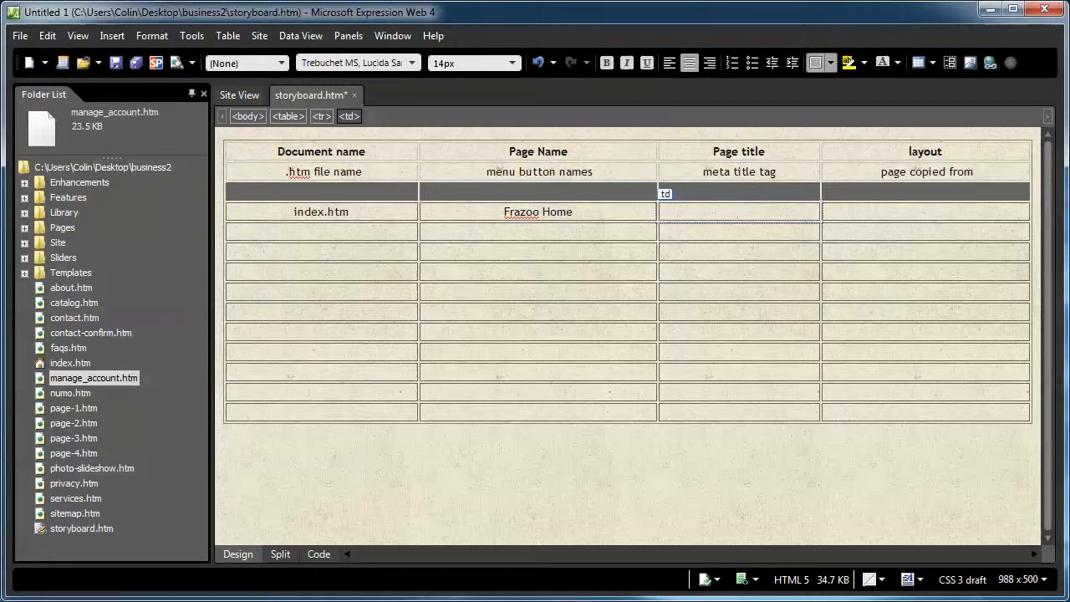
{"action": "key", "text": "alt+Tab"}
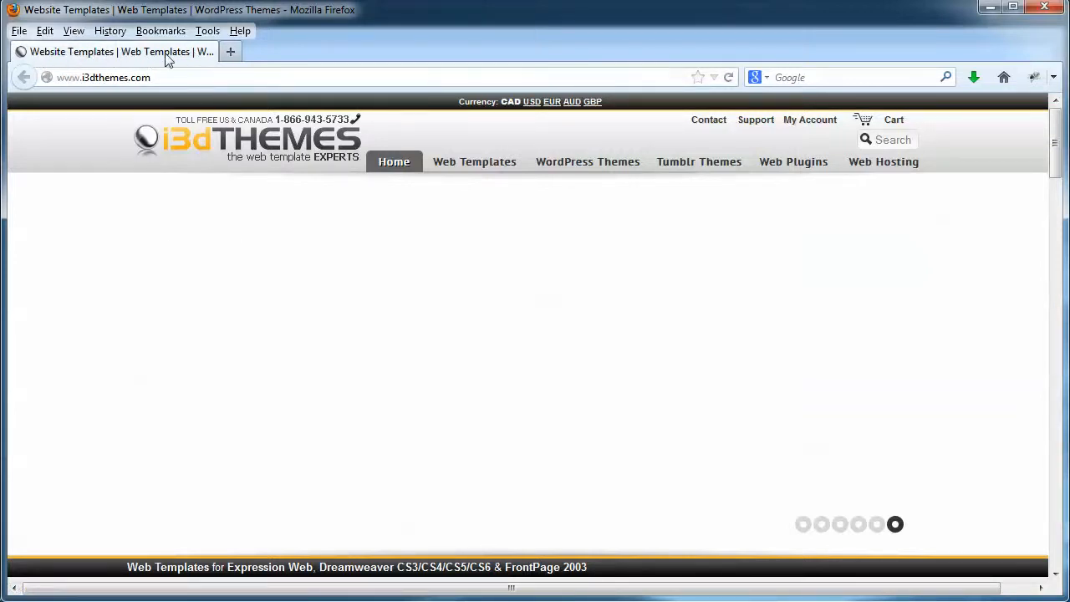
{"action": "left_click", "coordinate": [532, 601]}
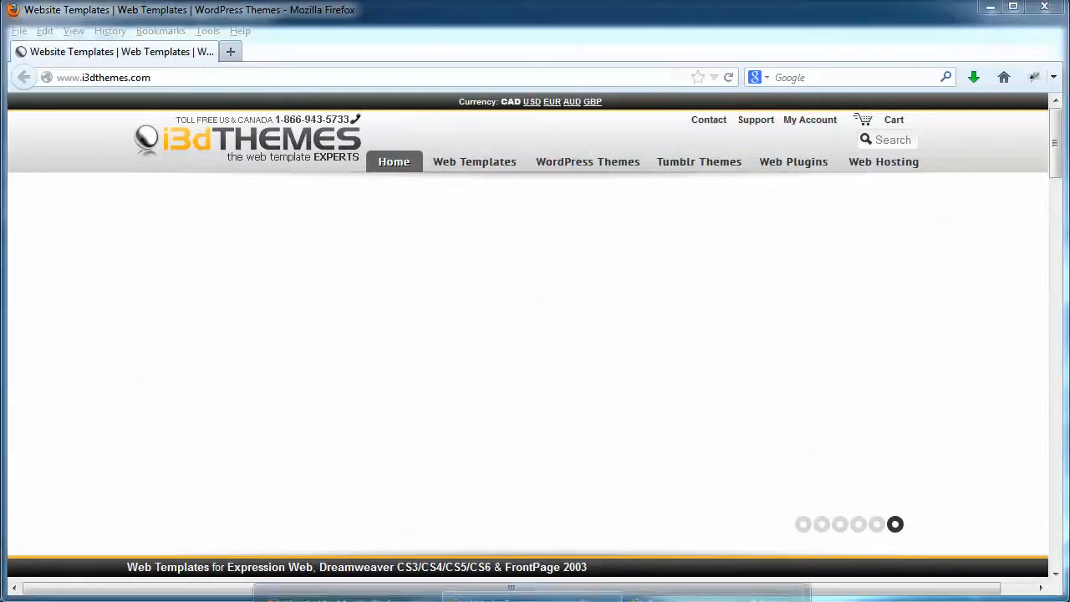
{"action": "left_click", "coordinate": [711, 595]}
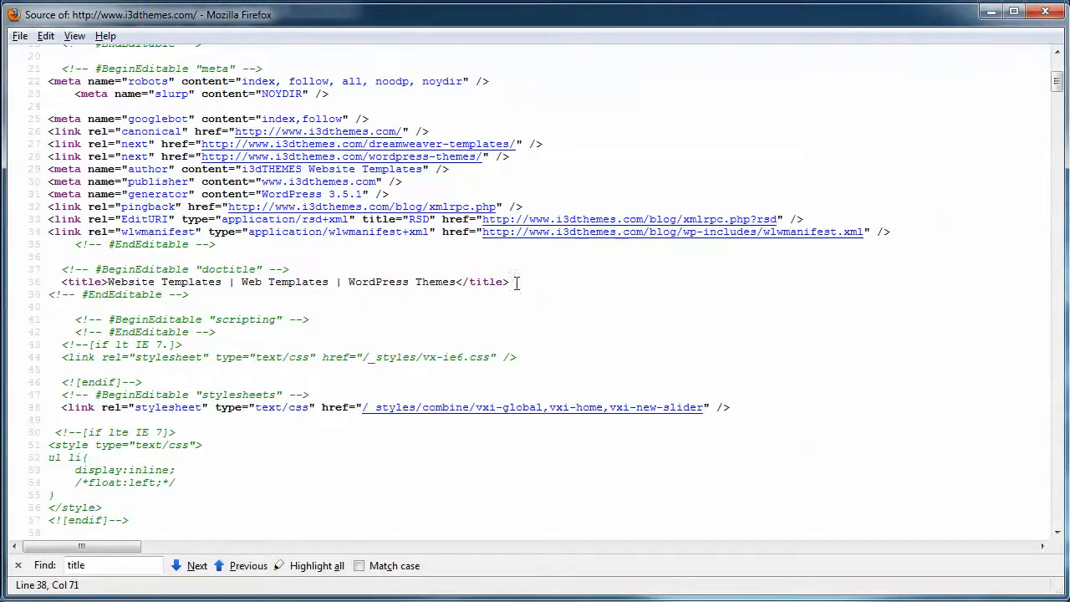
{"action": "left_click_drag", "start_coordinate": [518, 282], "coordinate": [55, 283]}
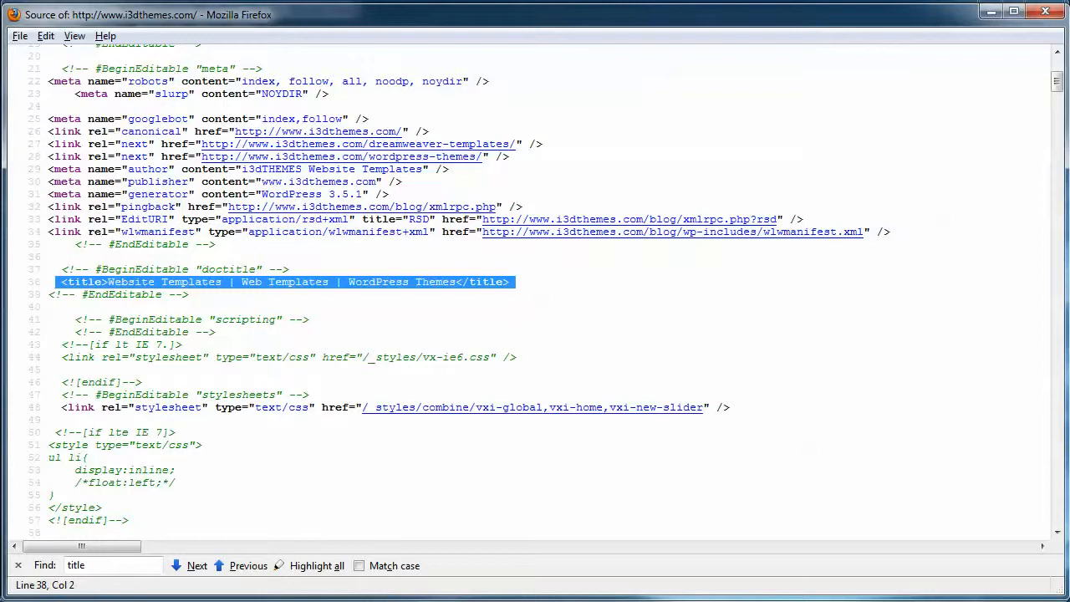
{"action": "left_click", "coordinate": [175, 600]}
{"action": "left_click", "coordinate": [259, 594]}
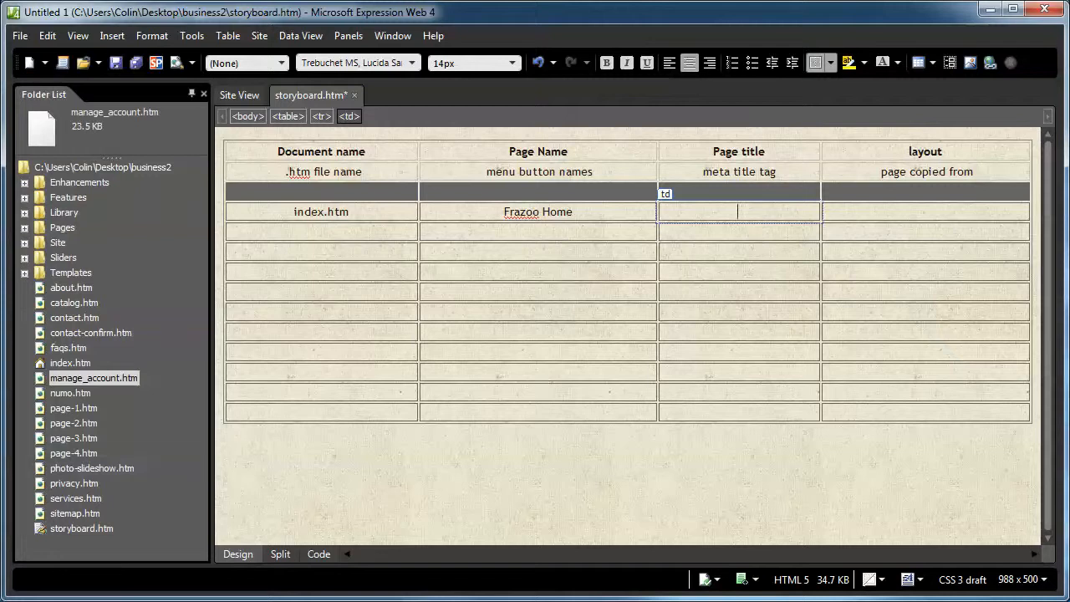
Clear the highlight on the title tag line in the Firefox page source, and return to the Expression Web storyboard.
{"action": "left_click", "coordinate": [533, 600]}
{"action": "left_click", "coordinate": [717, 594]}
{"action": "left_click", "coordinate": [280, 314]}
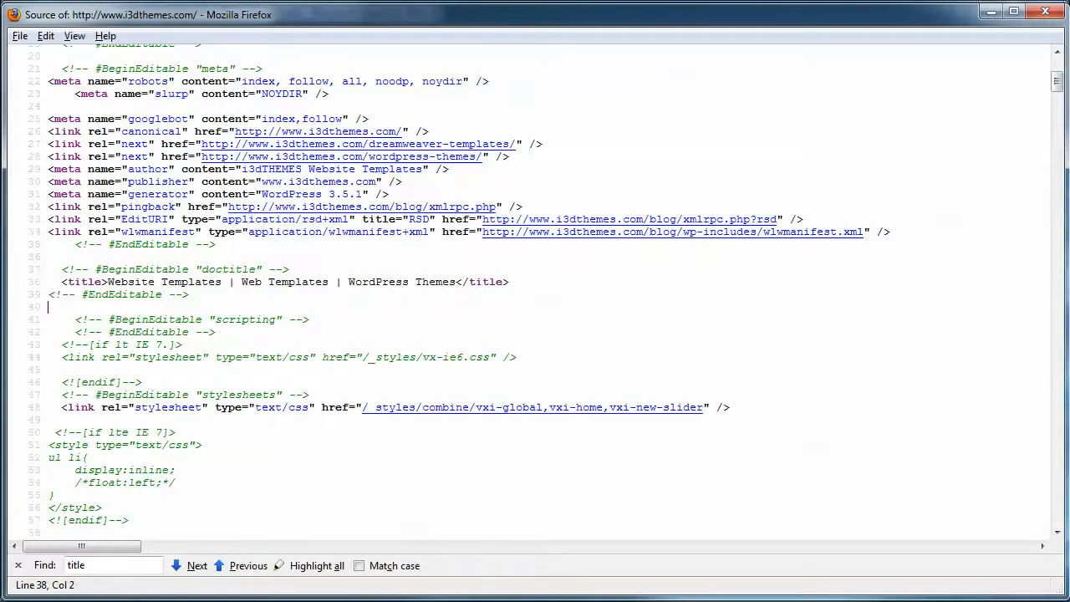
{"action": "mouse_move", "coordinate": [177, 601]}
{"action": "left_click", "coordinate": [260, 599]}
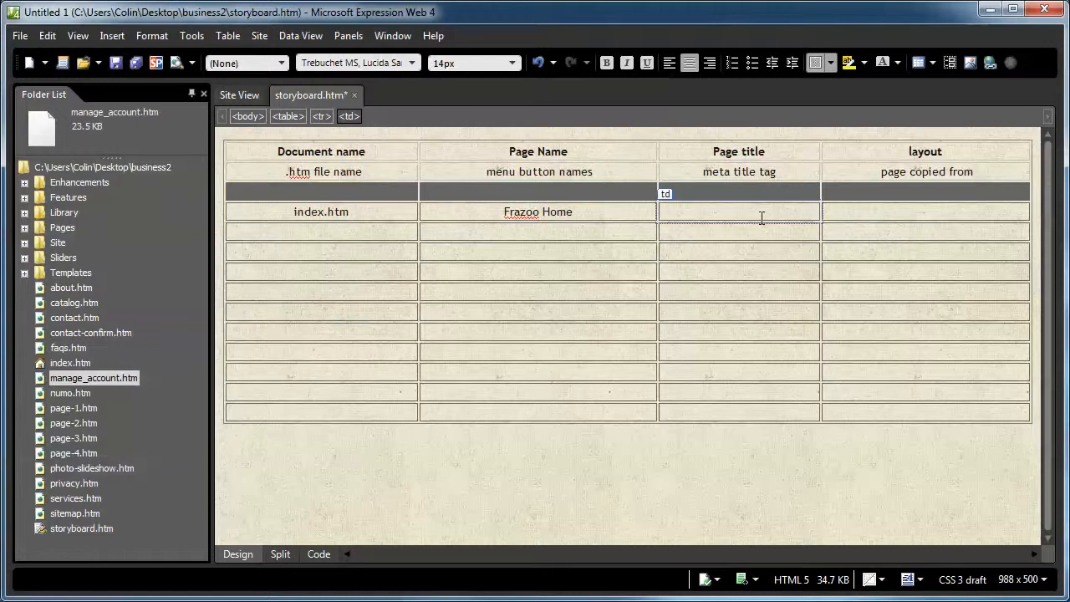
{"action": "left_click", "coordinate": [934, 215]}
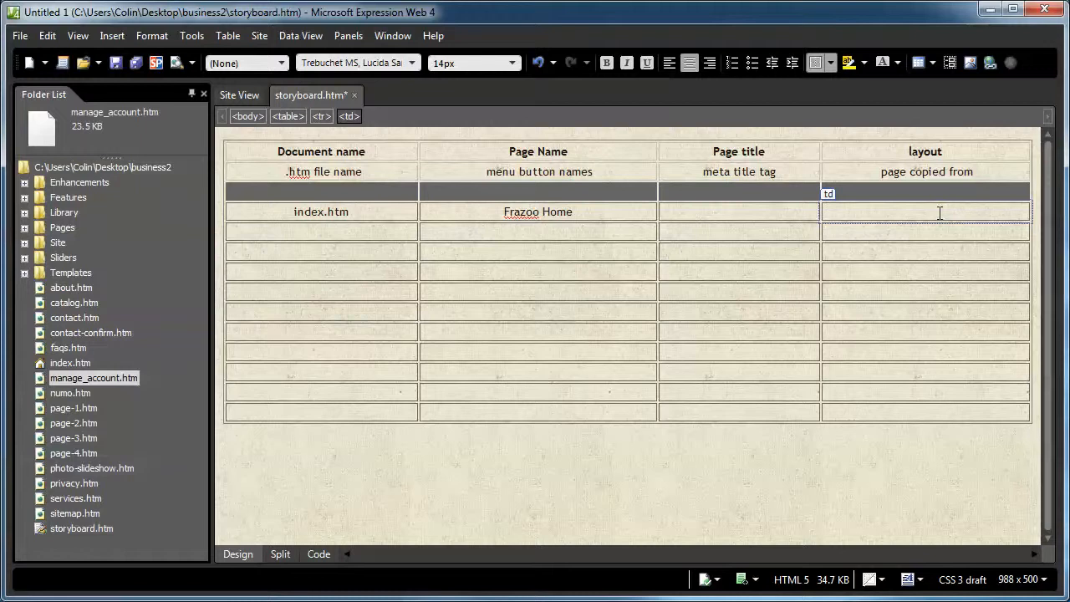
{"action": "left_click", "coordinate": [74, 286]}
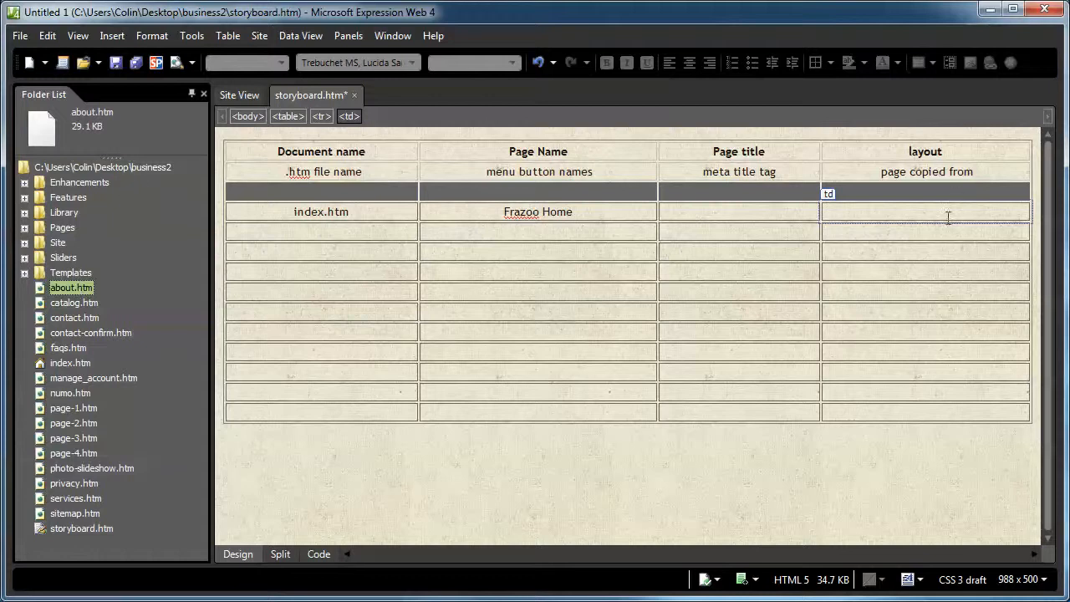
{"action": "left_click", "coordinate": [935, 372]}
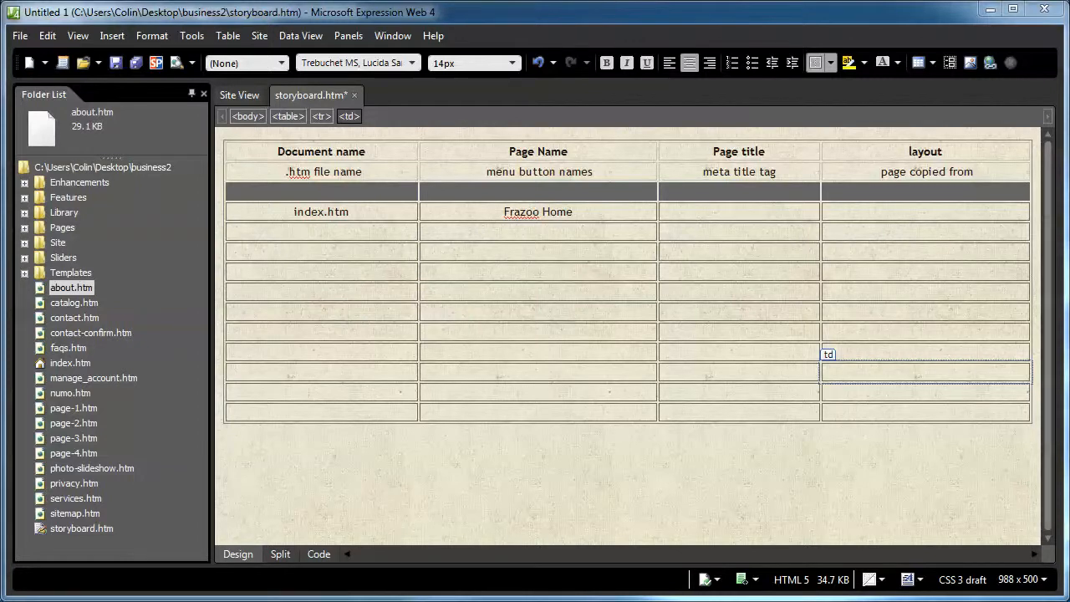
{"action": "left_click", "coordinate": [75, 468]}
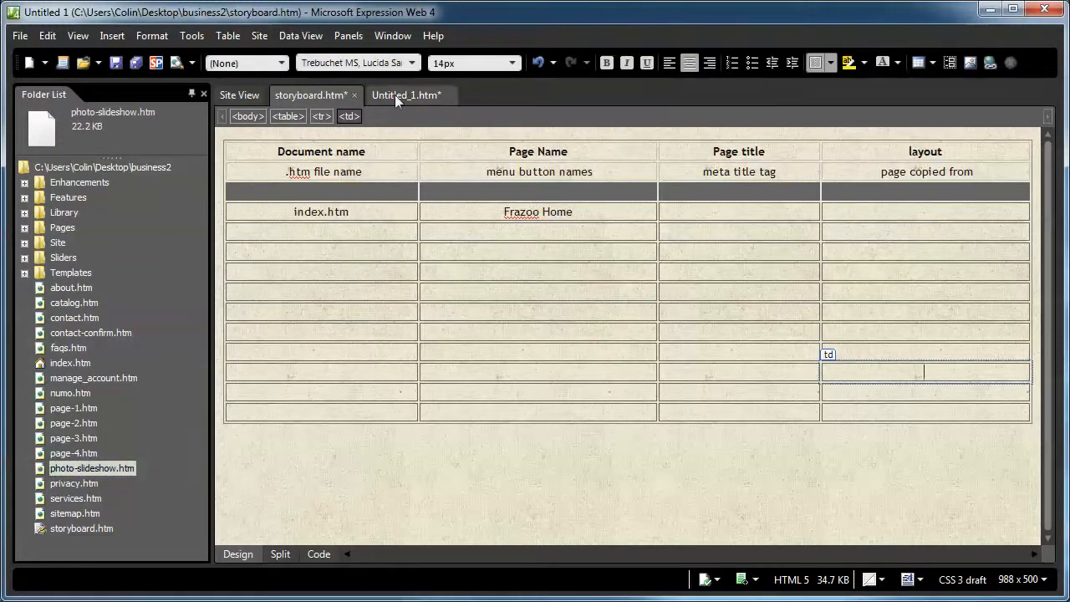
Switch to the Untitled_1.htm document to review the bulleted list of pages planned for the site.
{"action": "left_click", "coordinate": [395, 95]}
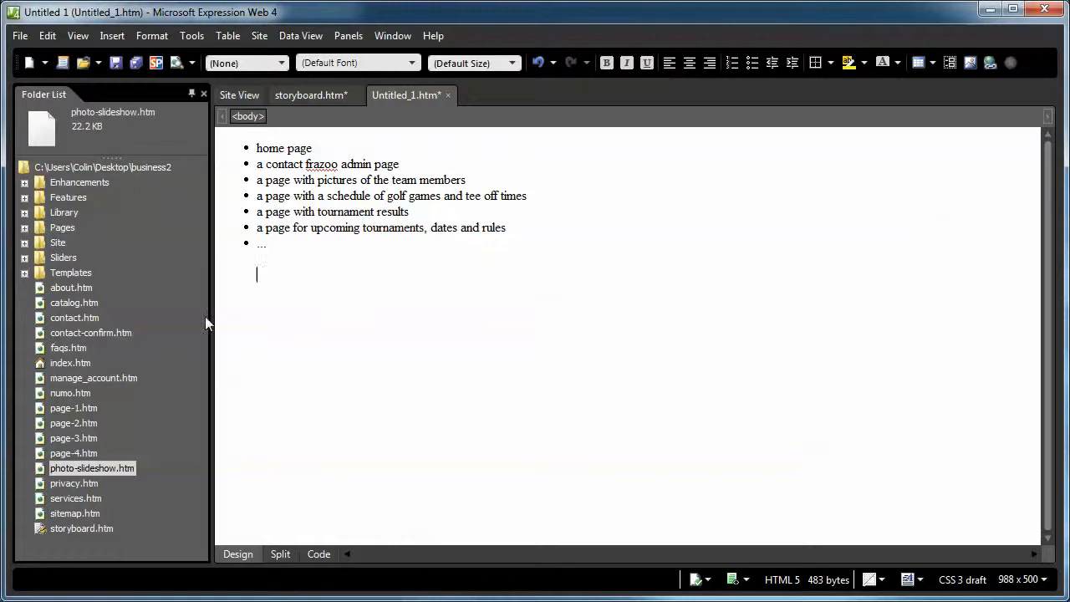
Open about.htm from the site files and preview it in Firefox.
{"action": "left_click", "coordinate": [66, 287]}
{"action": "left_click", "coordinate": [61, 529]}
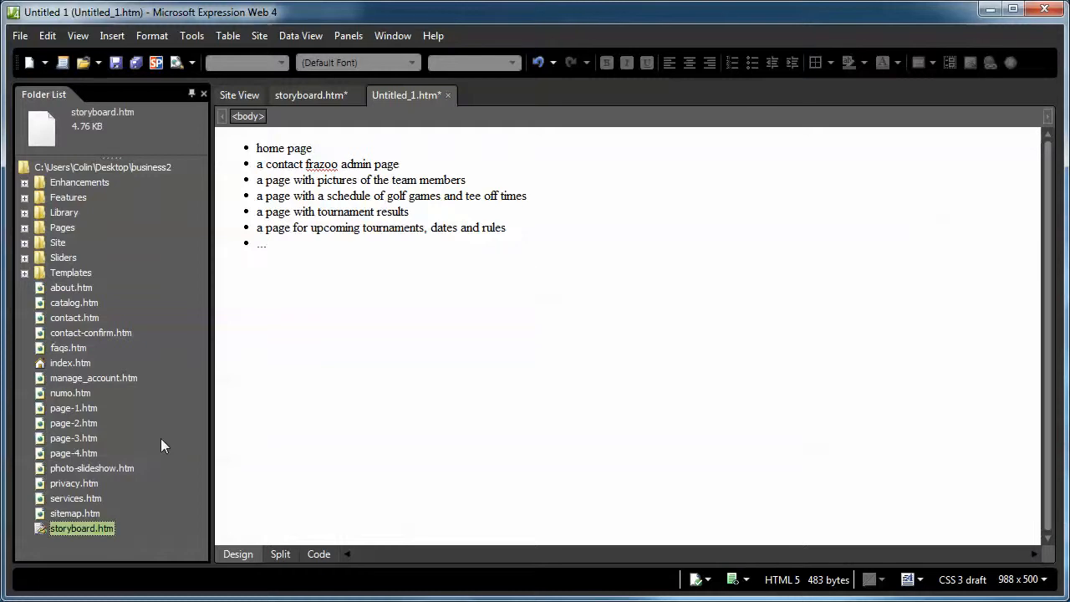
{"action": "double_click", "coordinate": [67, 287]}
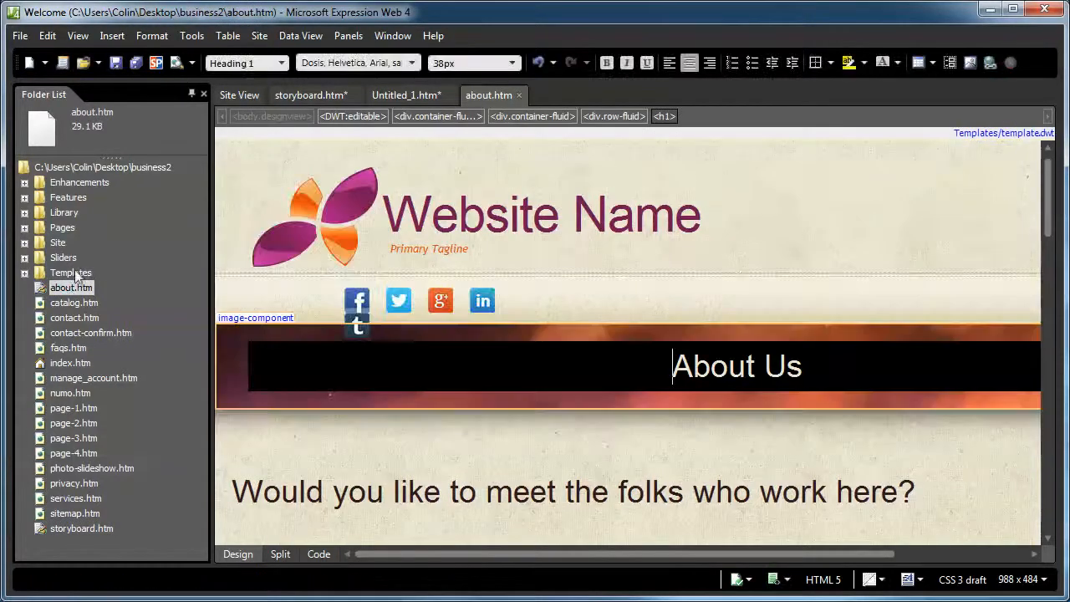
{"action": "right_click", "coordinate": [83, 290]}
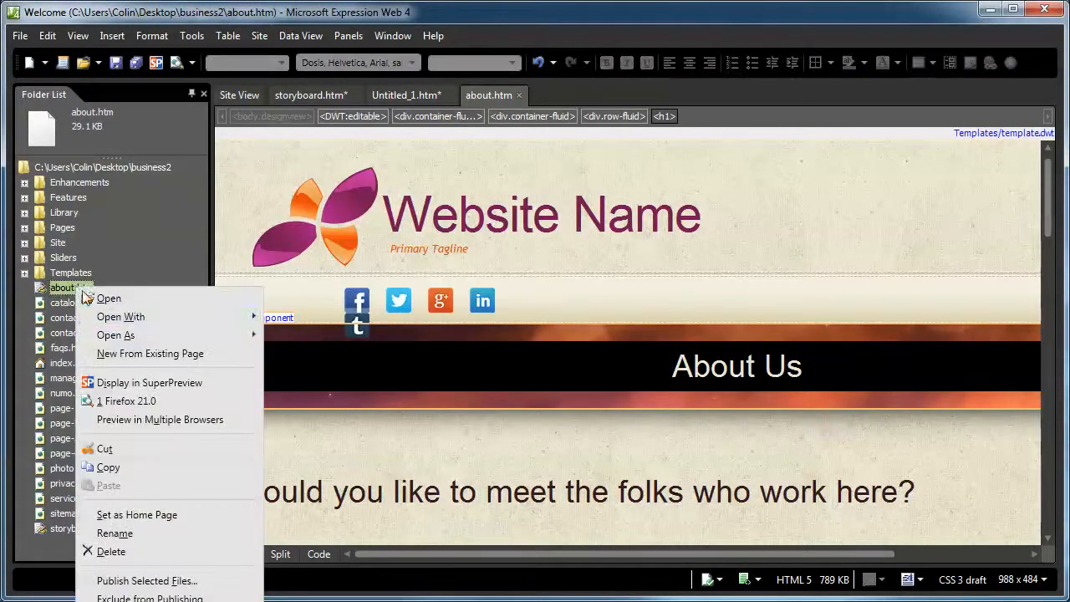
{"action": "left_click", "coordinate": [158, 398]}
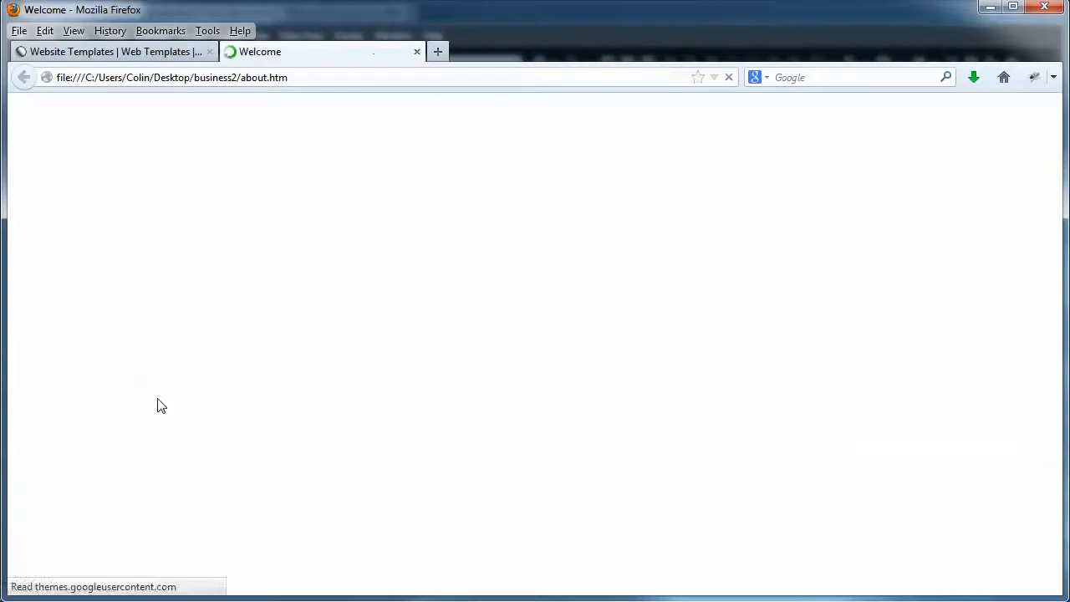
Examine the About Us page layout, including the key points, testimonials and "Meet the team" member sections.
{"action": "scroll", "coordinate": [143, 443], "scroll_direction": "down", "scroll_amount": 5}
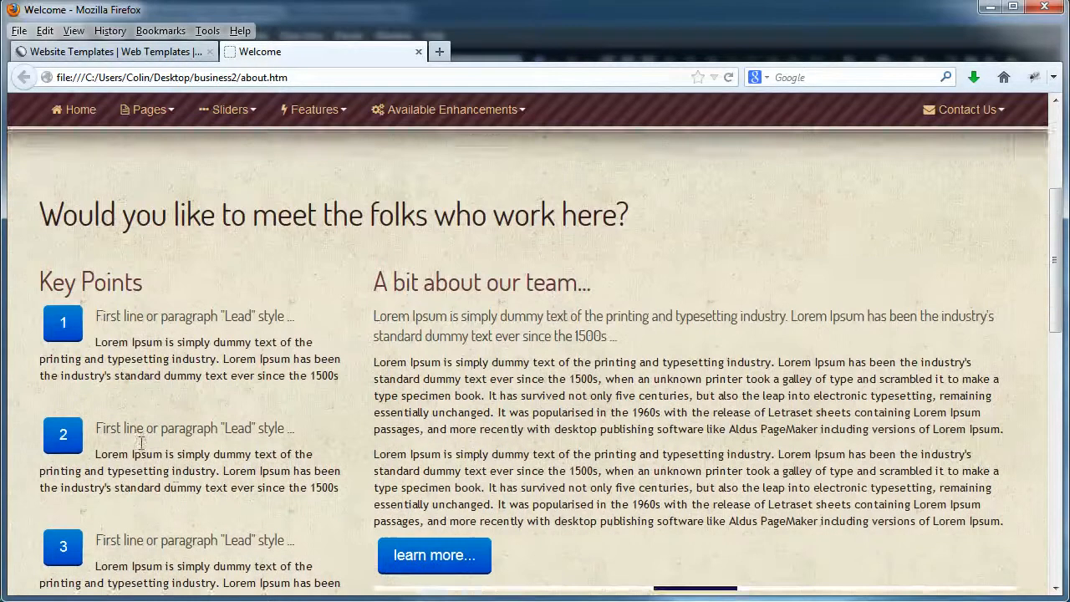
{"action": "scroll", "coordinate": [174, 439], "scroll_direction": "down", "scroll_amount": 5}
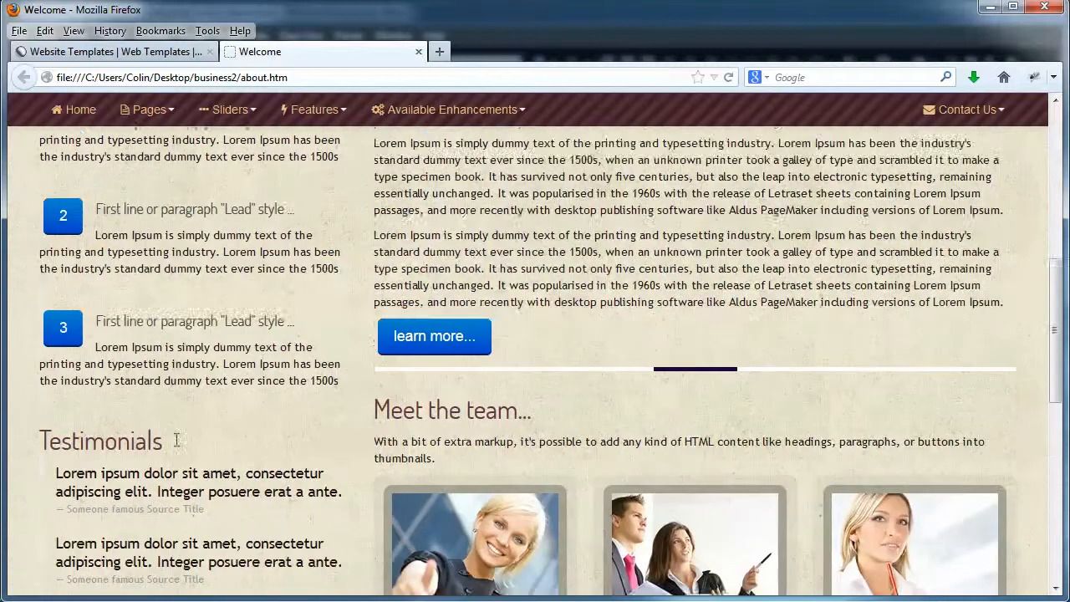
{"action": "scroll", "coordinate": [177, 439], "scroll_direction": "up", "scroll_amount": 10}
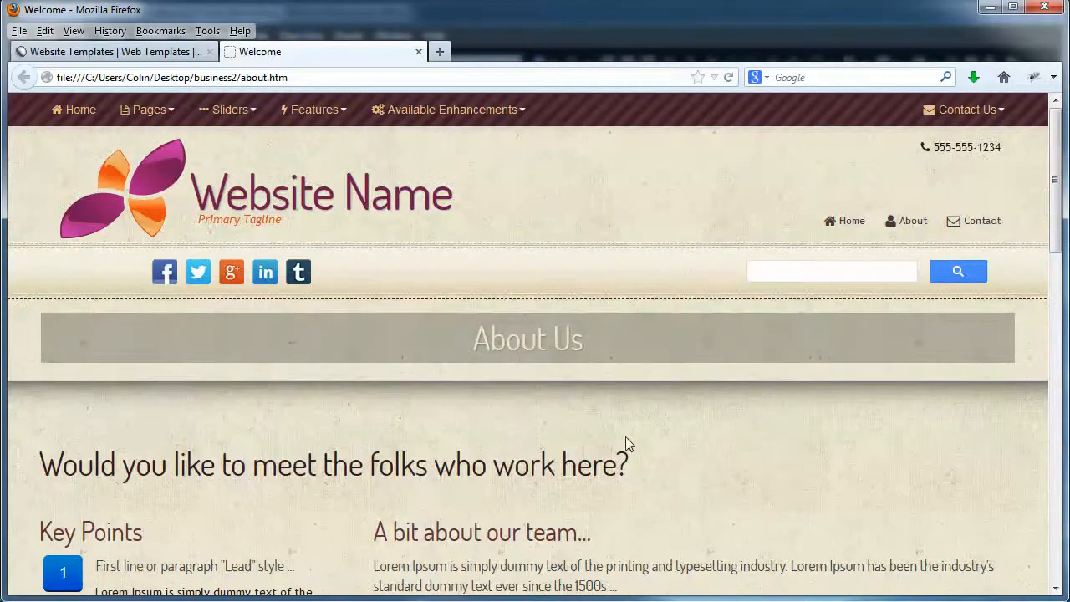
{"action": "scroll", "coordinate": [628, 443], "scroll_direction": "down", "scroll_amount": 4}
{"action": "scroll", "coordinate": [423, 510], "scroll_direction": "down", "scroll_amount": 1}
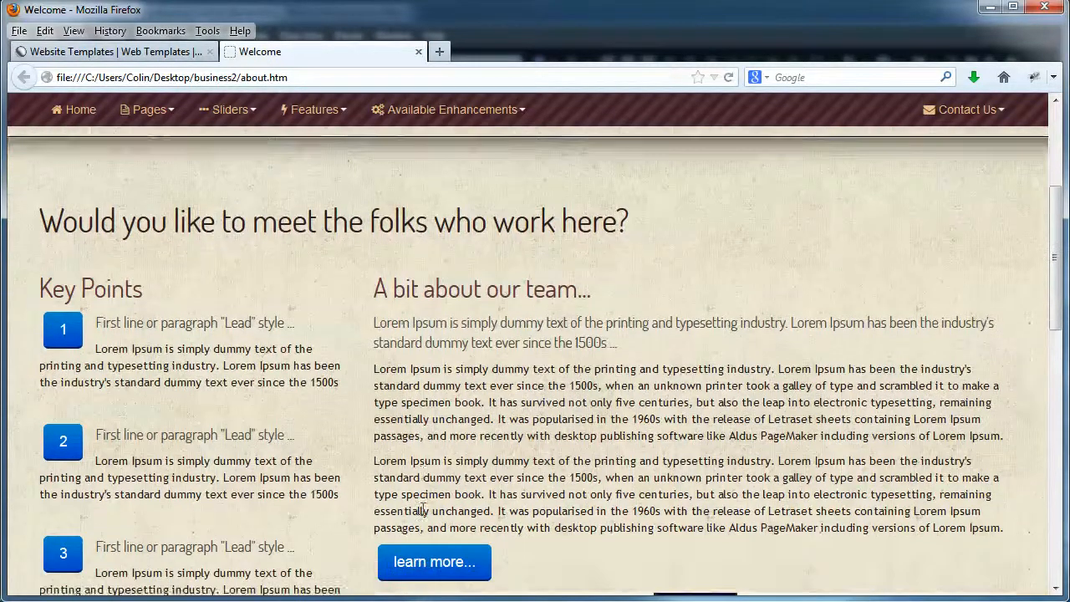
{"action": "scroll", "coordinate": [424, 509], "scroll_direction": "down", "scroll_amount": 14}
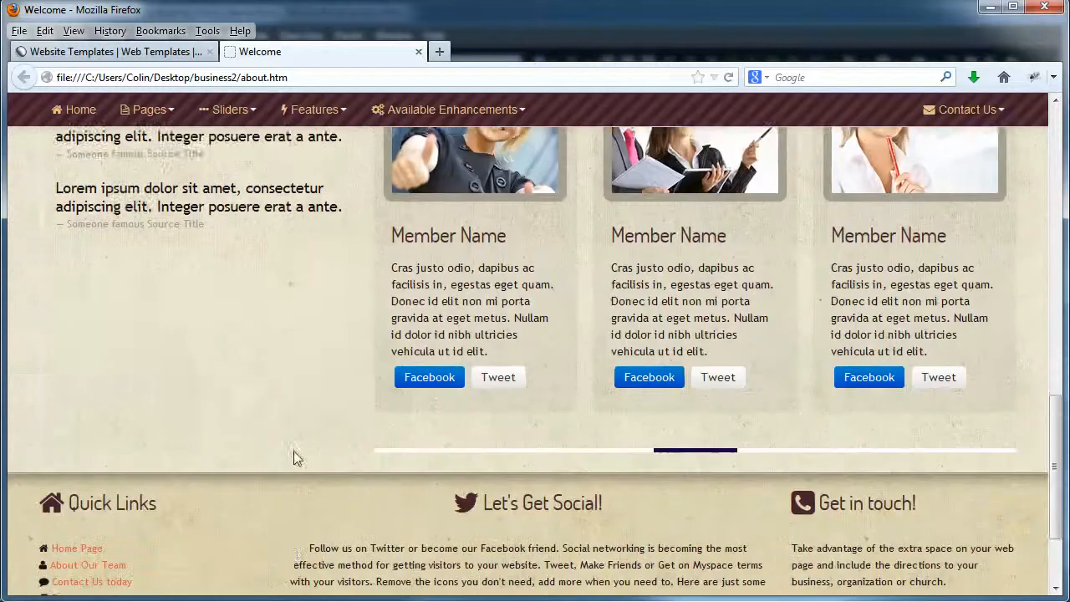
{"action": "scroll", "coordinate": [295, 458], "scroll_direction": "down", "scroll_amount": 3}
{"action": "scroll", "coordinate": [296, 454], "scroll_direction": "up", "scroll_amount": 6}
{"action": "scroll", "coordinate": [297, 454], "scroll_direction": "up", "scroll_amount": 4}
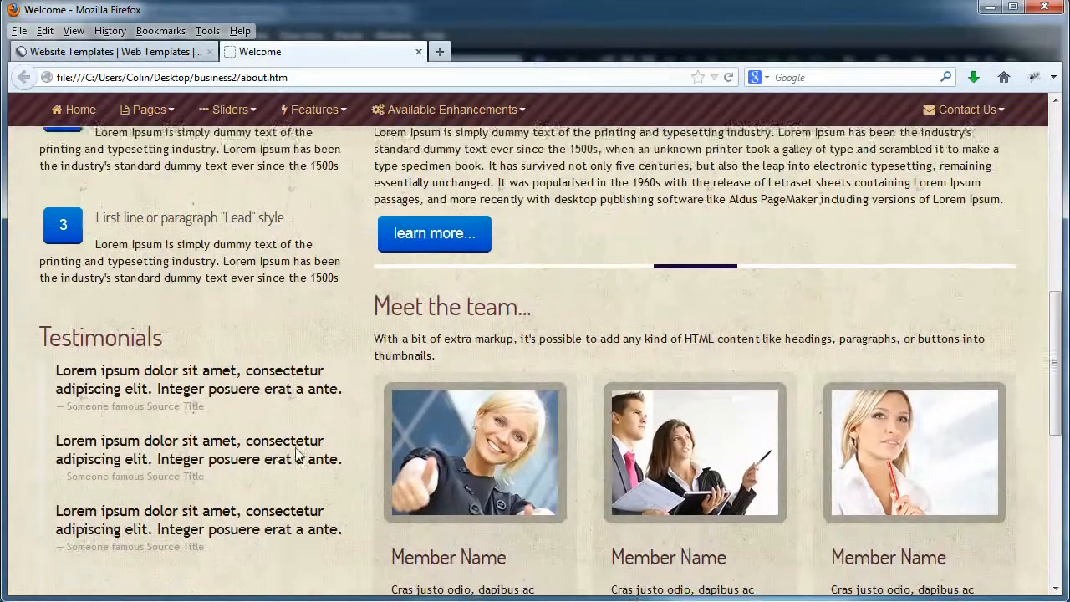
{"action": "scroll", "coordinate": [297, 452], "scroll_direction": "up", "scroll_amount": 7}
{"action": "scroll", "coordinate": [296, 452], "scroll_direction": "down", "scroll_amount": 4}
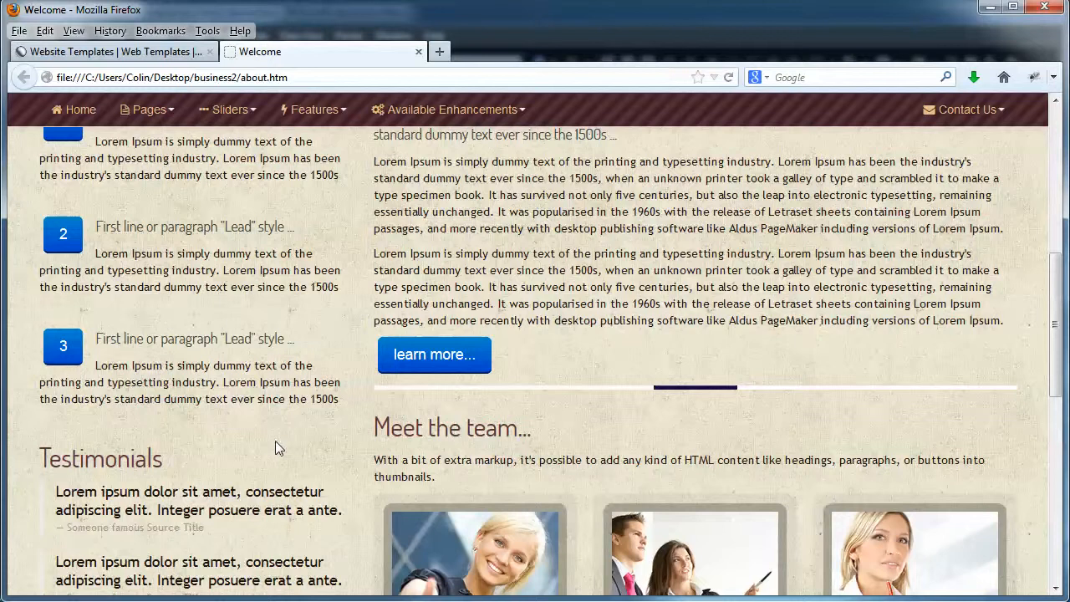
{"action": "scroll", "coordinate": [266, 440], "scroll_direction": "down", "scroll_amount": 4}
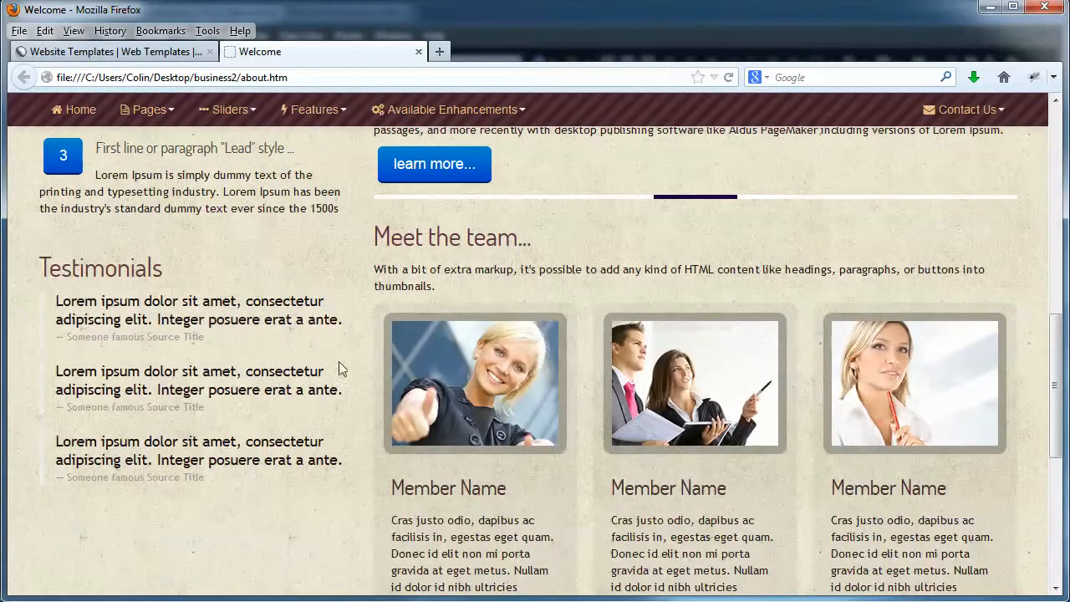
{"action": "scroll", "coordinate": [635, 490], "scroll_direction": "down", "scroll_amount": 4}
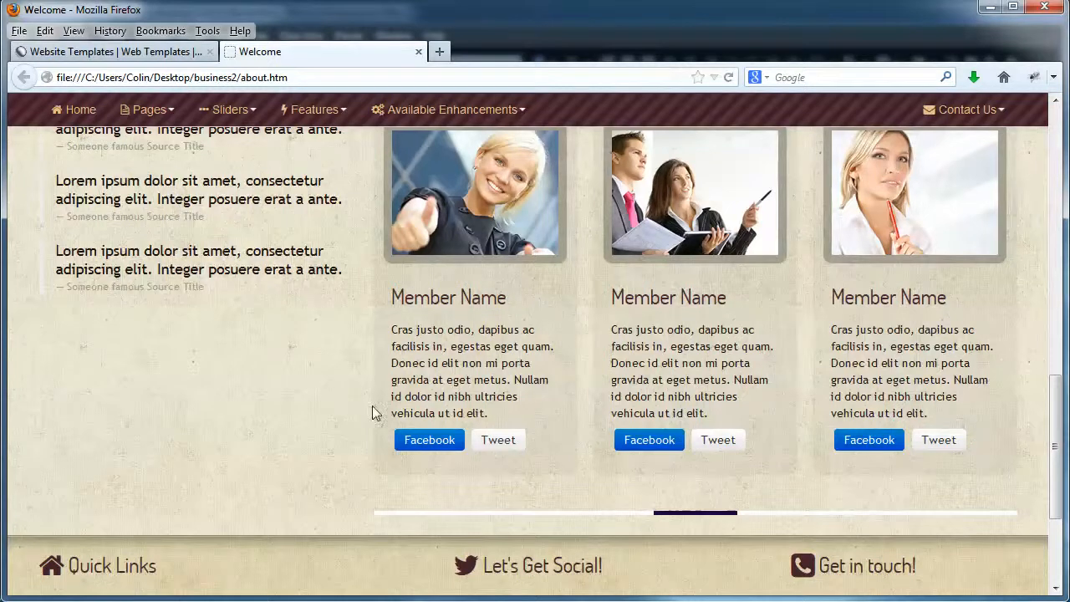
{"action": "scroll", "coordinate": [368, 414], "scroll_direction": "up", "scroll_amount": 4}
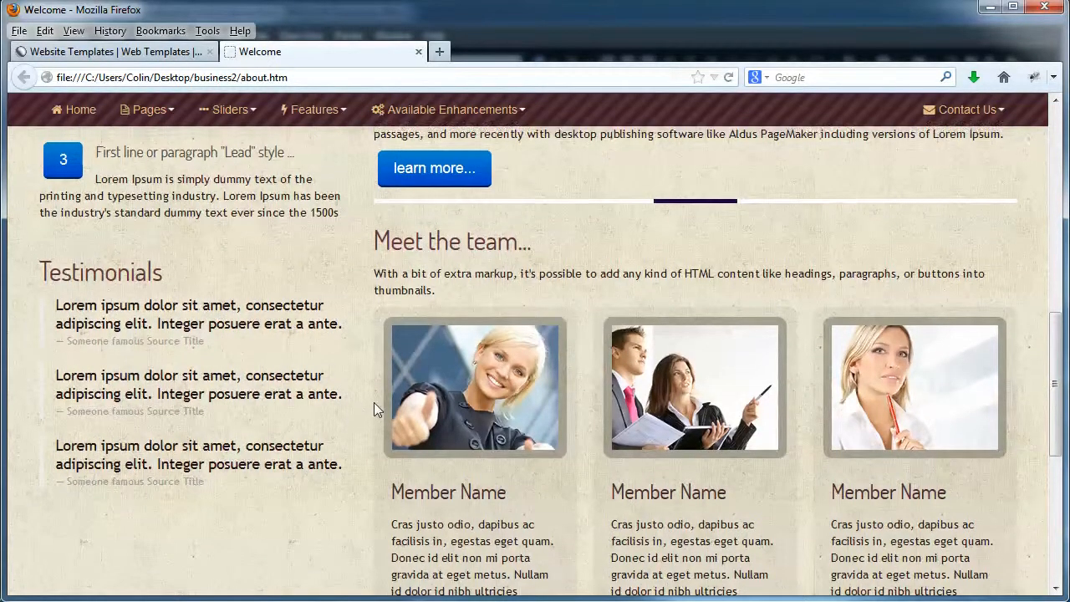
{"action": "scroll", "coordinate": [373, 402], "scroll_direction": "up", "scroll_amount": 2}
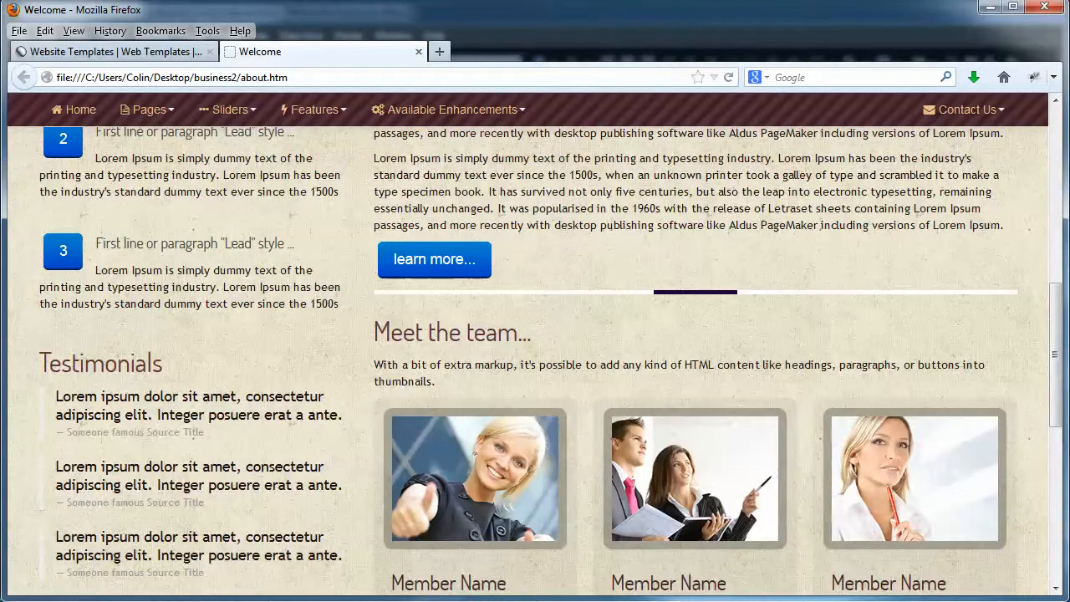
Return to Expression Web and preview catalog.htm in Firefox.
{"action": "mouse_move", "coordinate": [175, 601]}
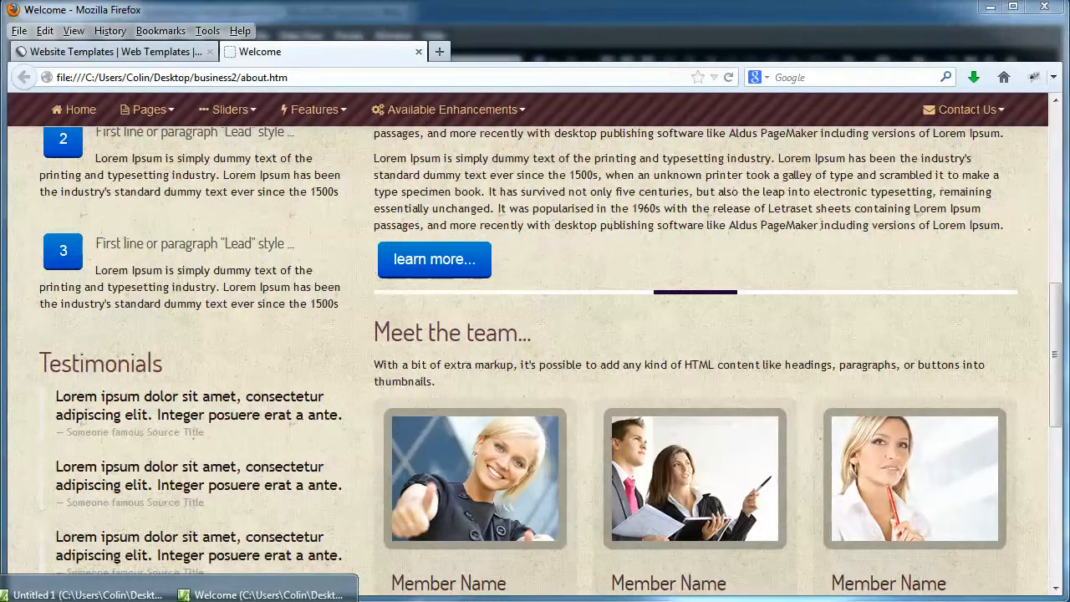
{"action": "left_click", "coordinate": [251, 594]}
{"action": "left_click", "coordinate": [84, 305]}
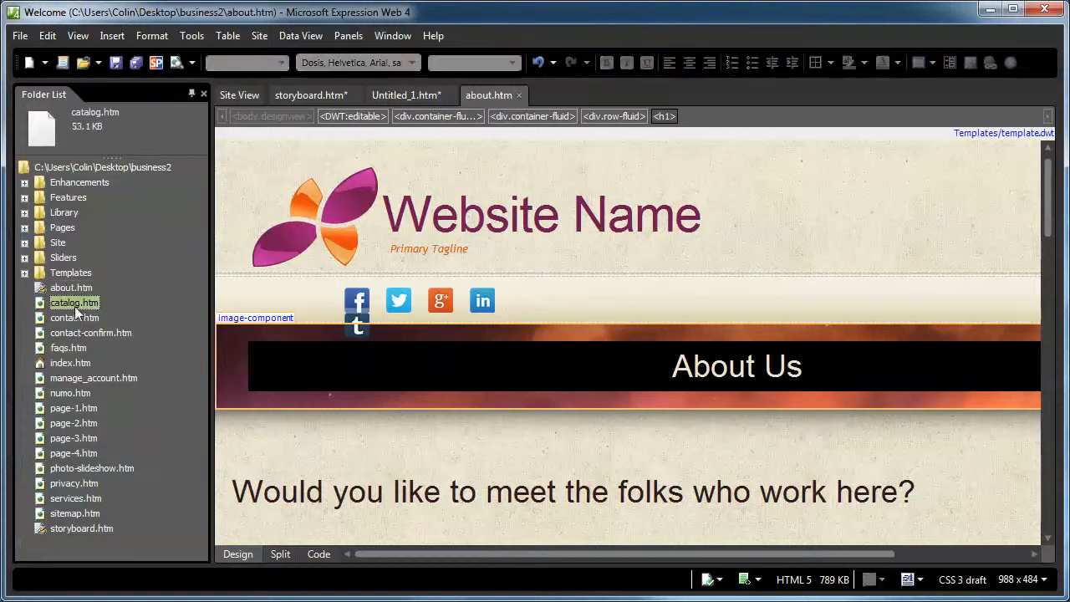
{"action": "right_click", "coordinate": [92, 306]}
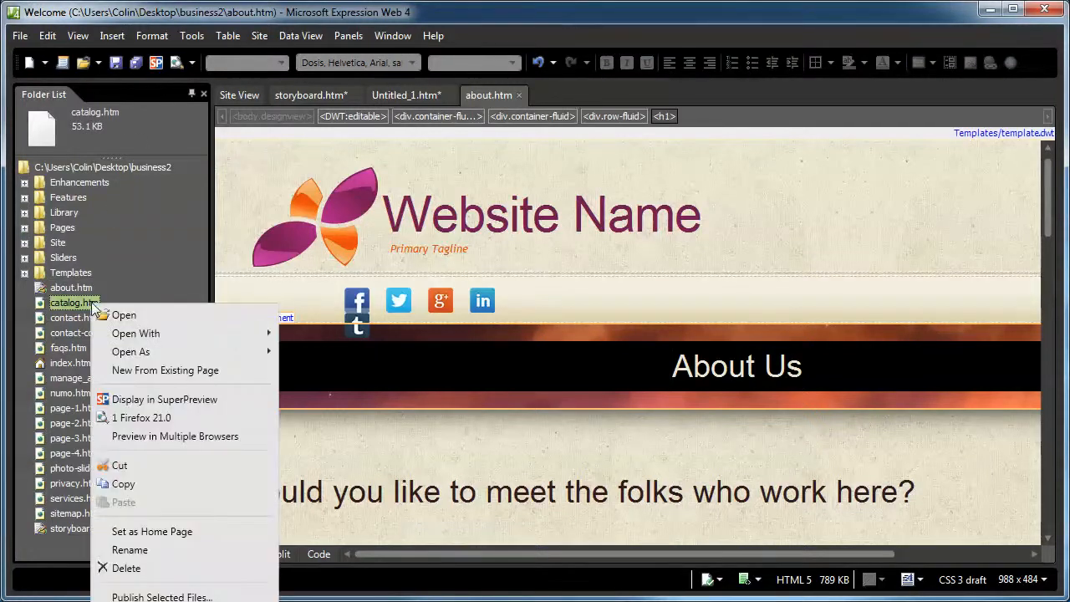
{"action": "left_click", "coordinate": [184, 417]}
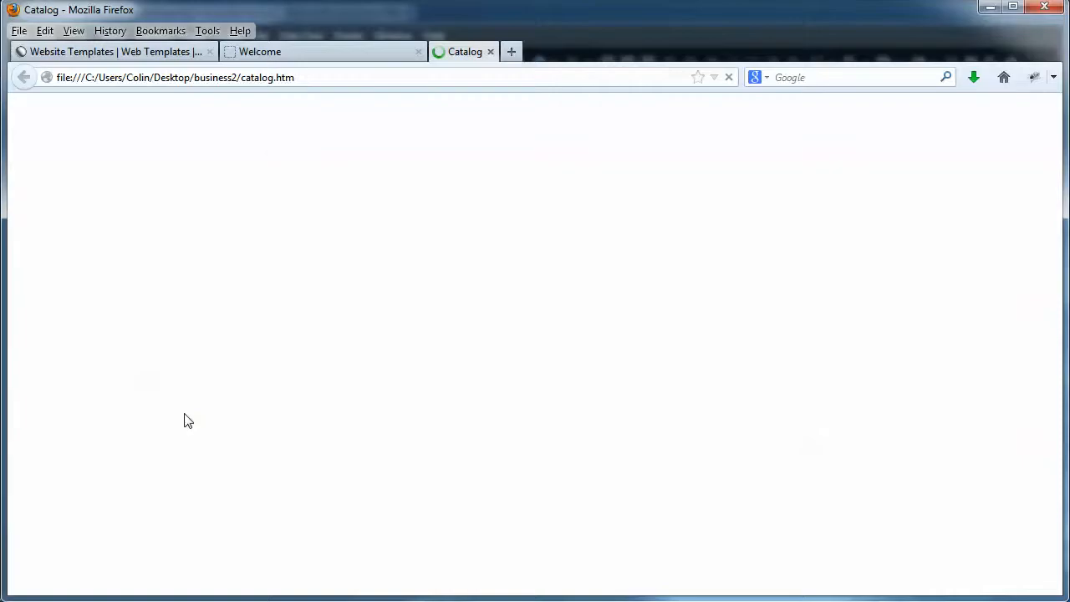
Examine the Catalog page layout, from the product slider through the rows of product boxes under "Shop our Newest Products!".
{"action": "scroll", "coordinate": [154, 503], "scroll_direction": "down", "scroll_amount": 2}
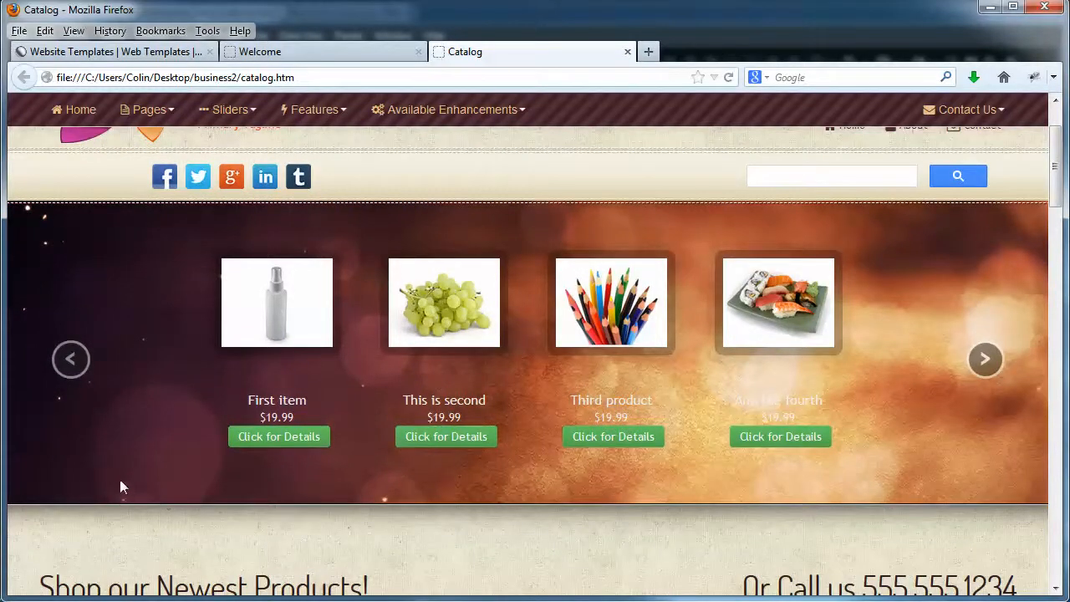
{"action": "scroll", "coordinate": [126, 476], "scroll_direction": "down", "scroll_amount": 6}
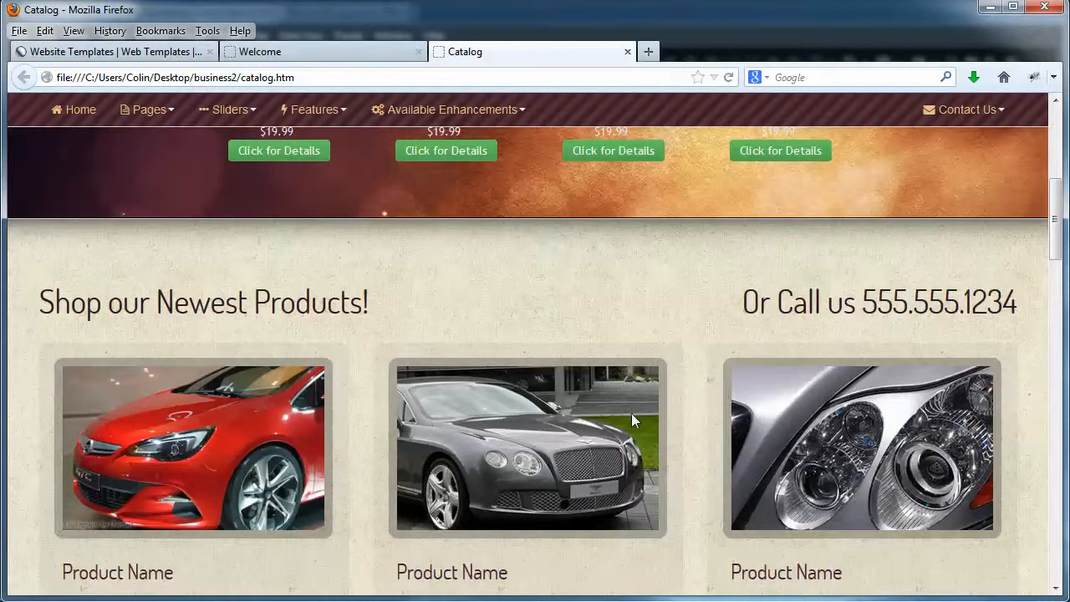
{"action": "scroll", "coordinate": [134, 455], "scroll_direction": "down", "scroll_amount": 6}
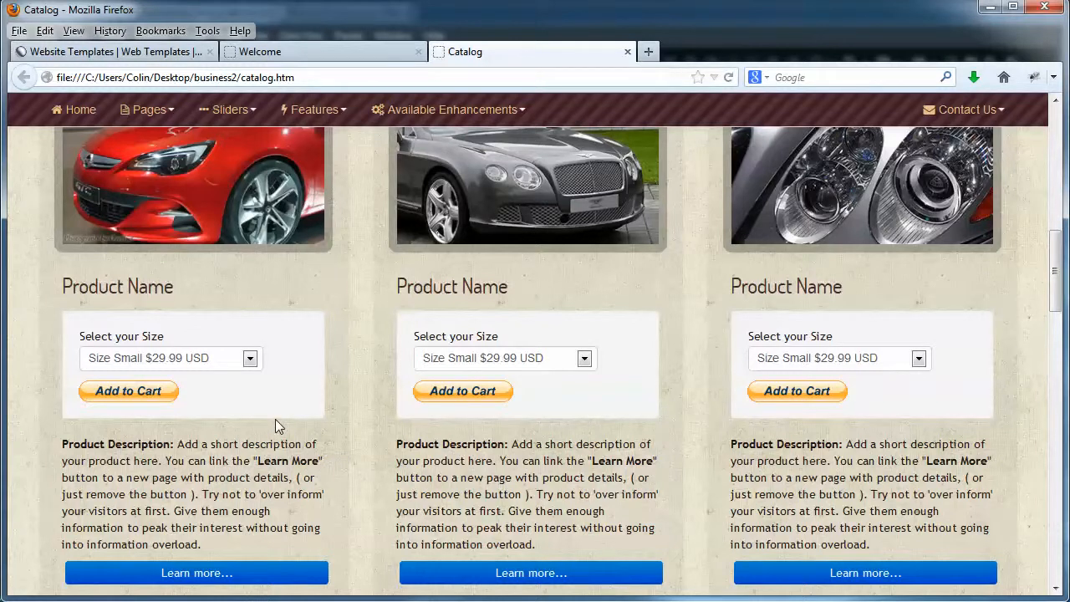
{"action": "scroll", "coordinate": [323, 450], "scroll_direction": "down", "scroll_amount": 4}
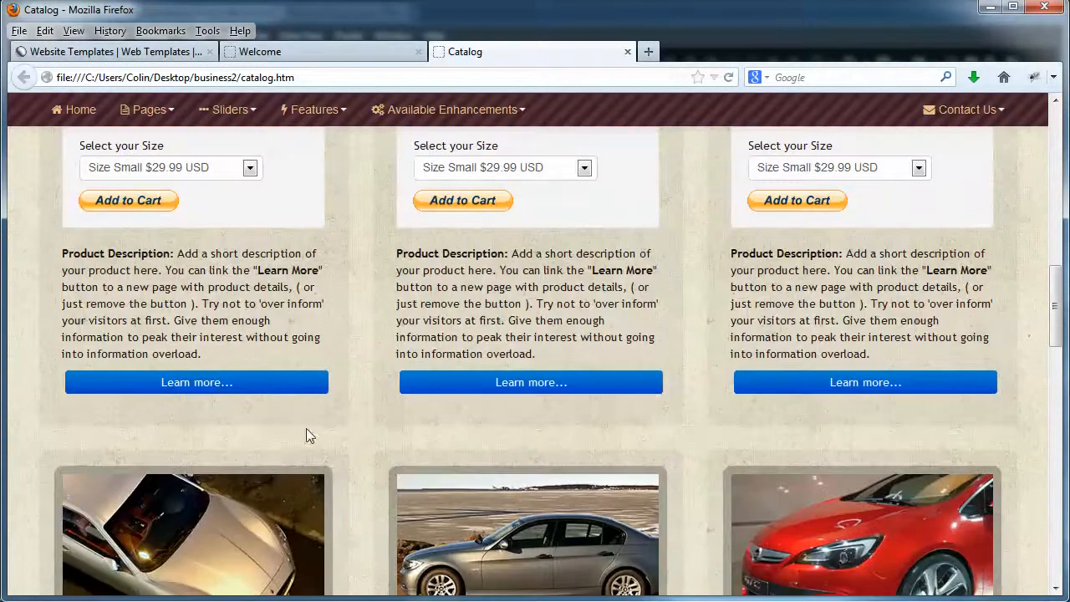
{"action": "scroll", "coordinate": [310, 426], "scroll_direction": "down", "scroll_amount": 2}
{"action": "scroll", "coordinate": [371, 494], "scroll_direction": "up", "scroll_amount": 10}
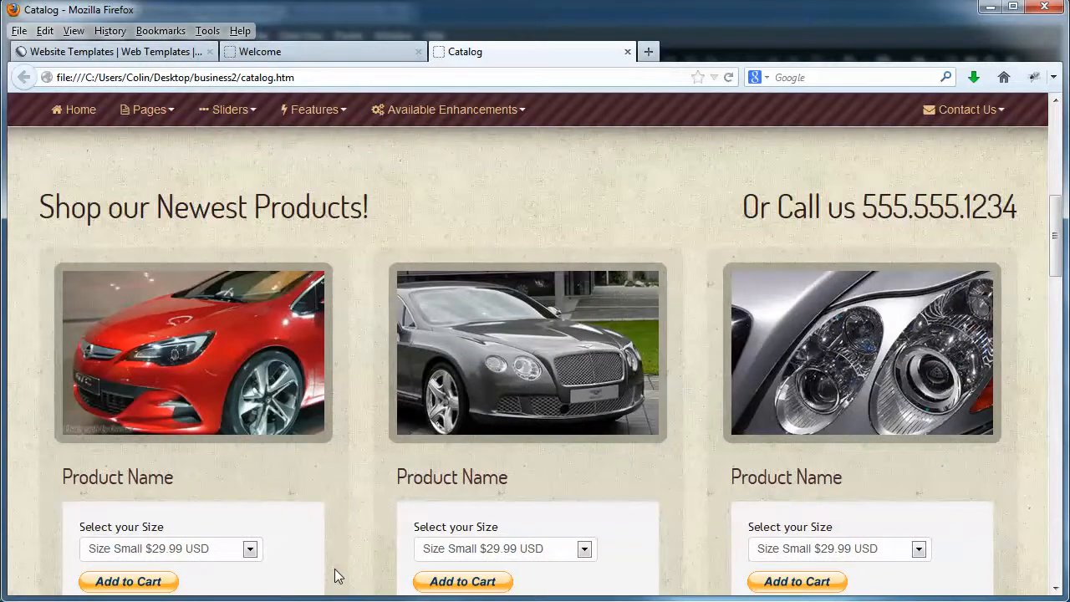
{"action": "scroll", "coordinate": [337, 574], "scroll_direction": "down", "scroll_amount": 4}
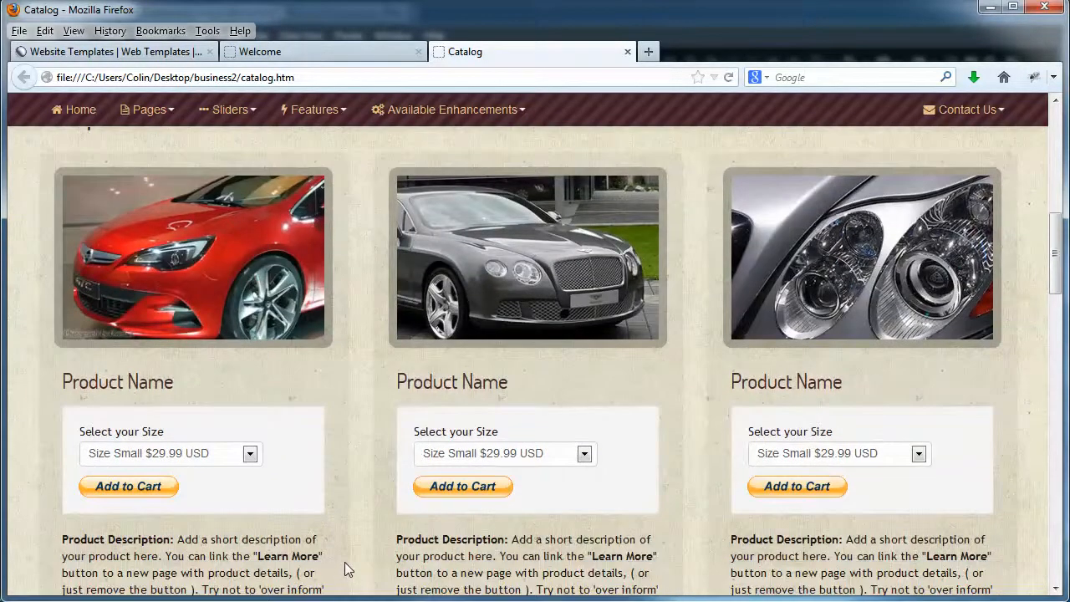
{"action": "scroll", "coordinate": [372, 552], "scroll_direction": "down", "scroll_amount": 14}
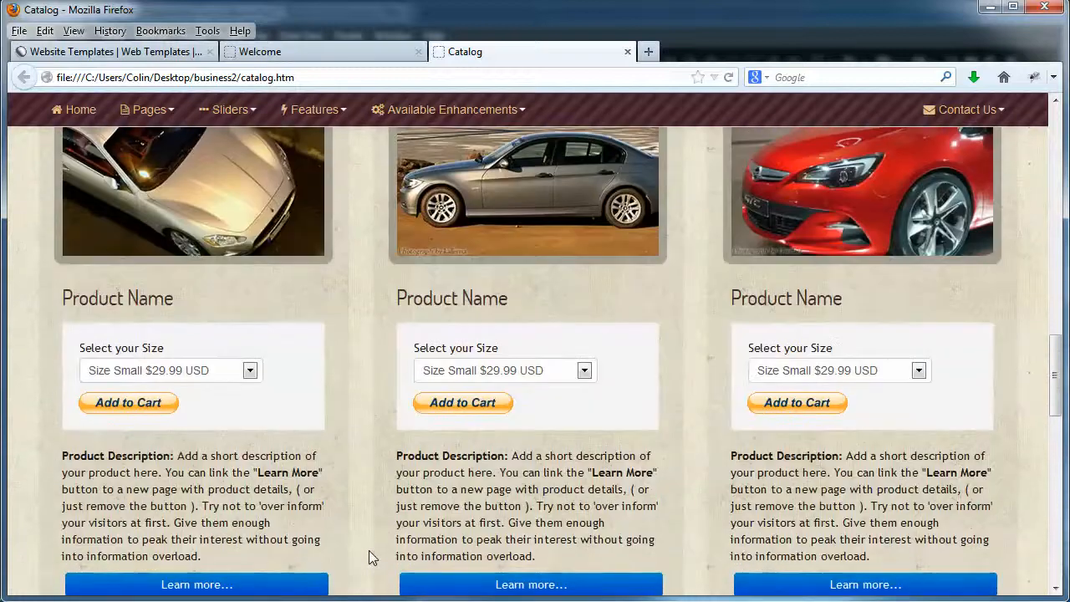
{"action": "scroll", "coordinate": [369, 550], "scroll_direction": "down", "scroll_amount": 12}
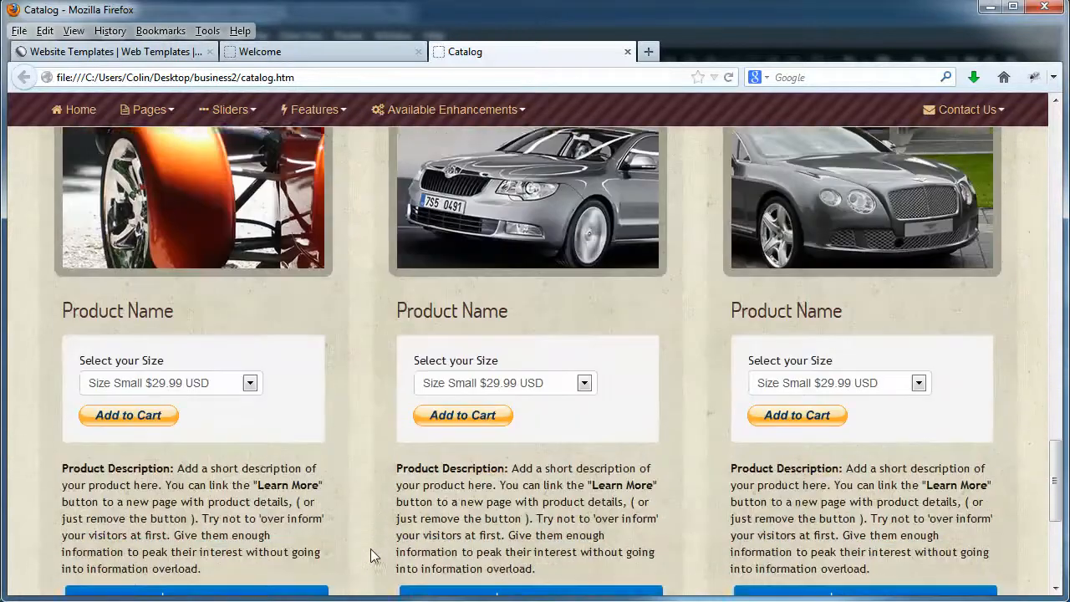
{"action": "scroll", "coordinate": [378, 537], "scroll_direction": "up", "scroll_amount": 15}
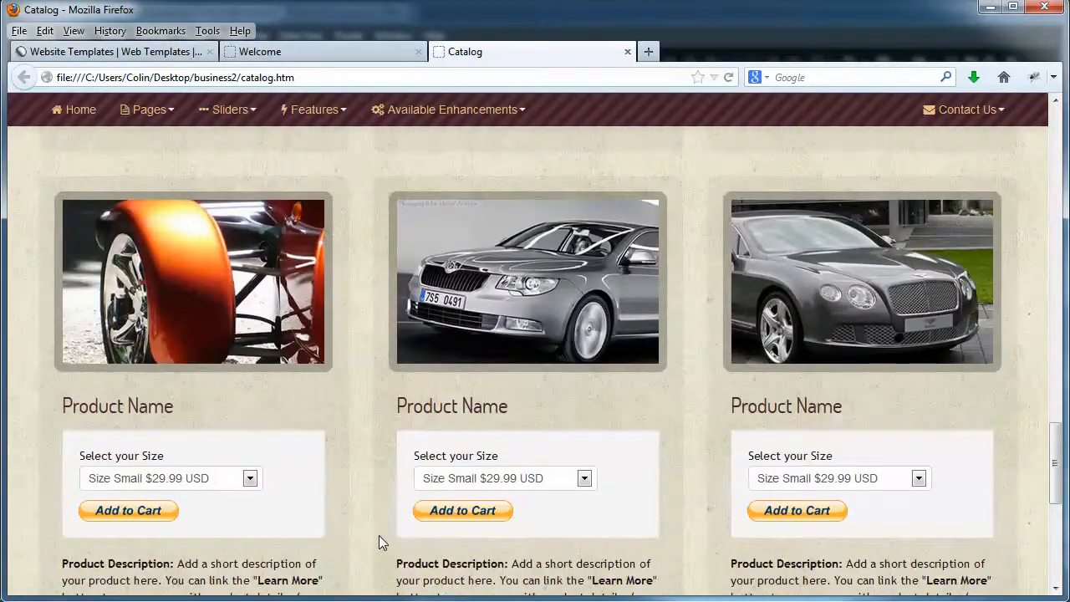
{"action": "scroll", "coordinate": [378, 533], "scroll_direction": "up", "scroll_amount": 15}
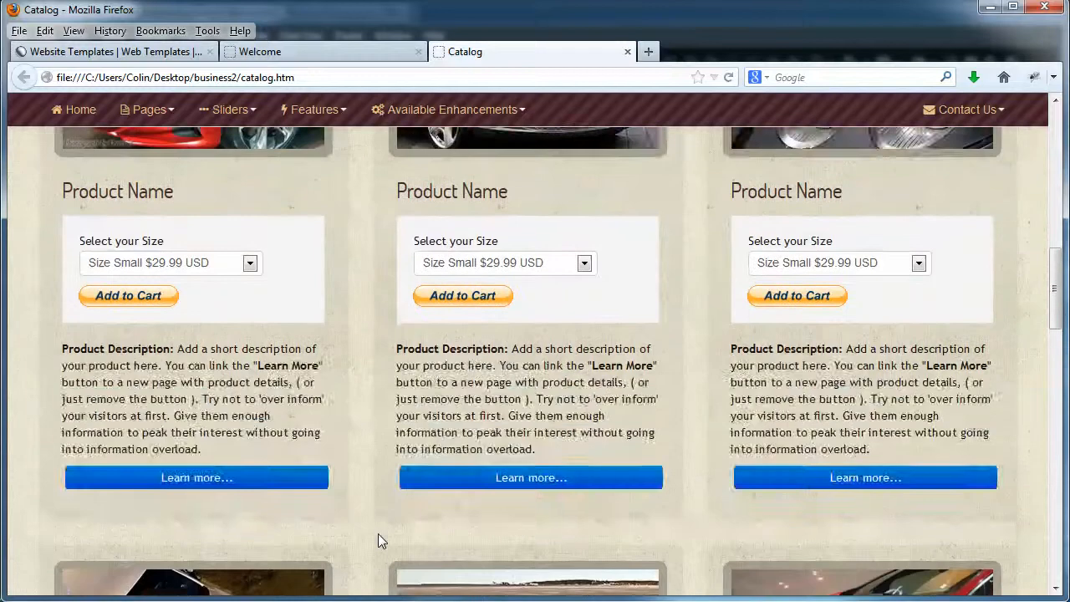
{"action": "scroll", "coordinate": [378, 533], "scroll_direction": "up", "scroll_amount": 5}
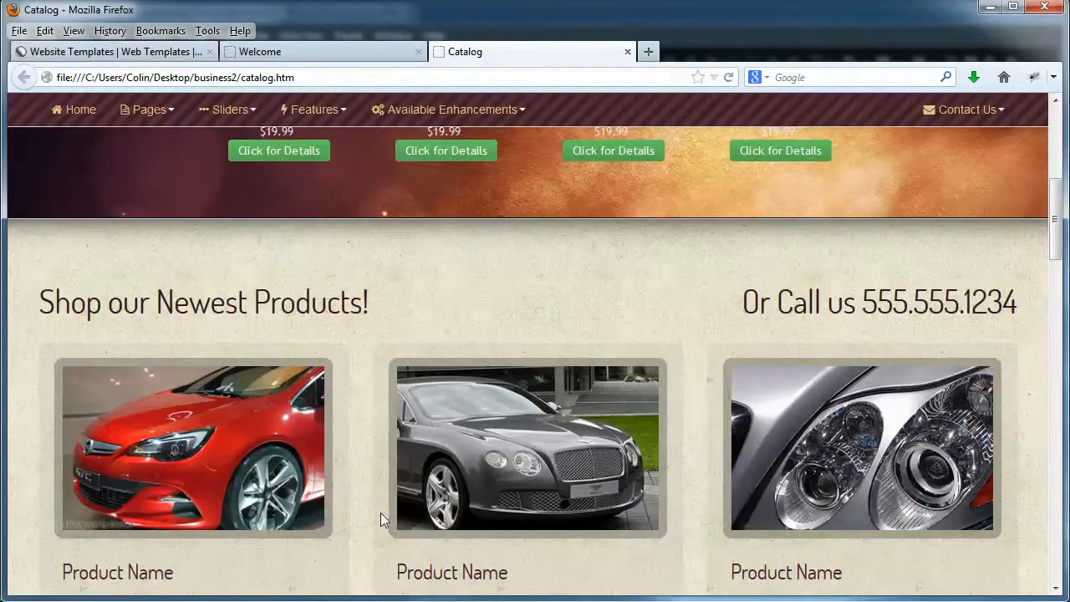
{"action": "scroll", "coordinate": [381, 520], "scroll_direction": "up", "scroll_amount": 4}
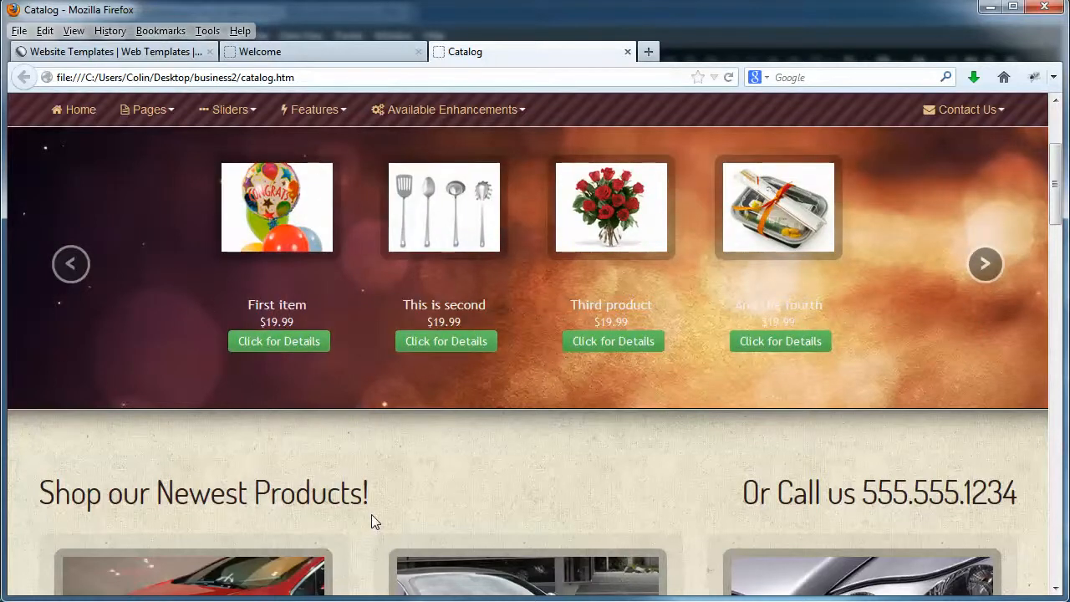
Return to Expression Web, review the planned pages list in Untitled_1.htm, and switch to the storyboard.htm document.
{"action": "key", "text": "alt+Tab"}
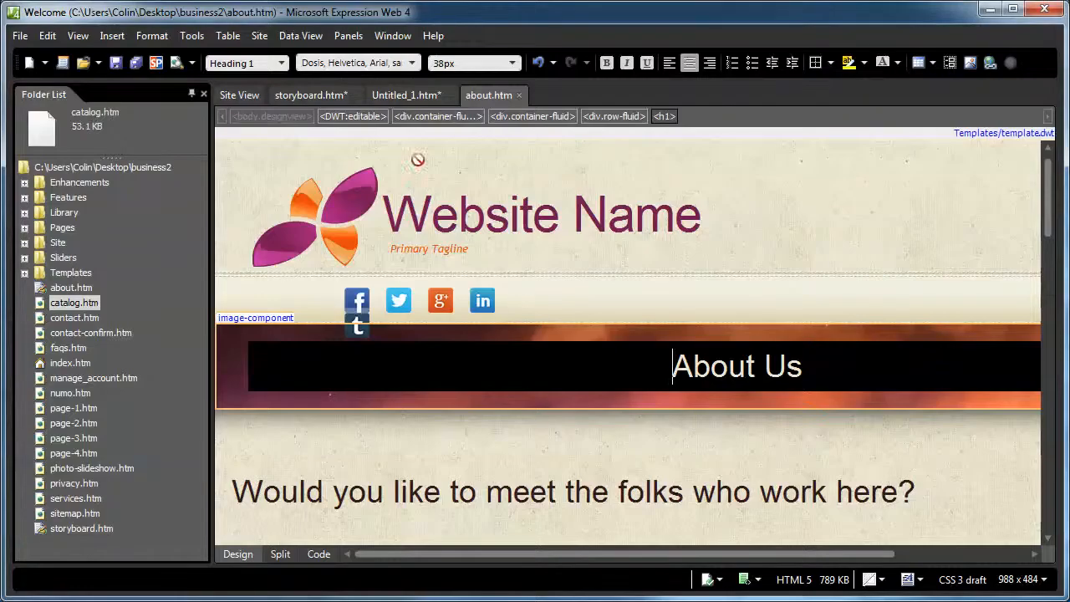
{"action": "left_click", "coordinate": [405, 94]}
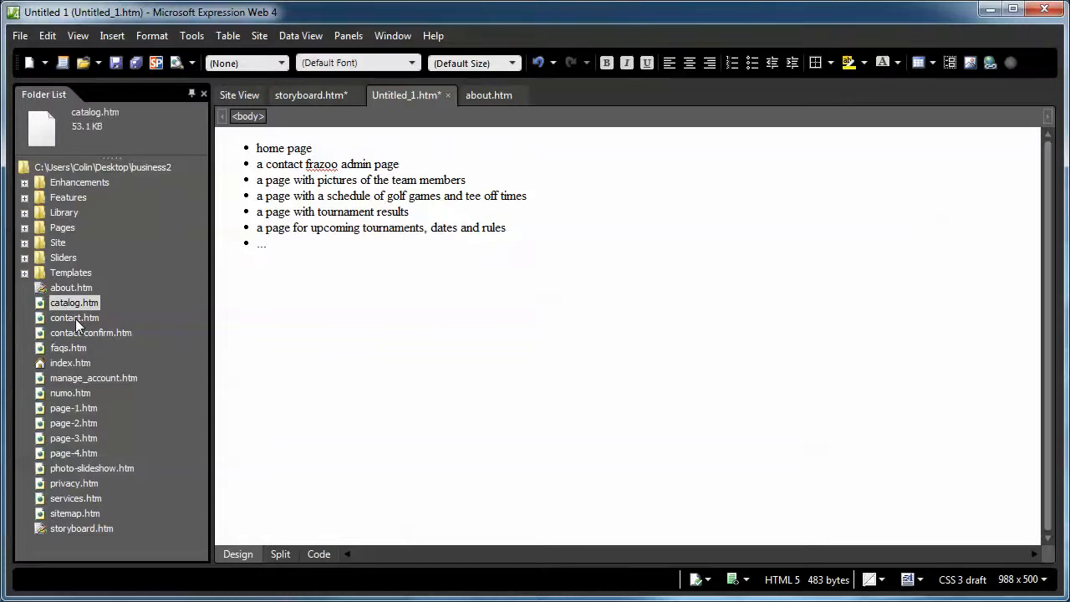
{"action": "left_click", "coordinate": [321, 93]}
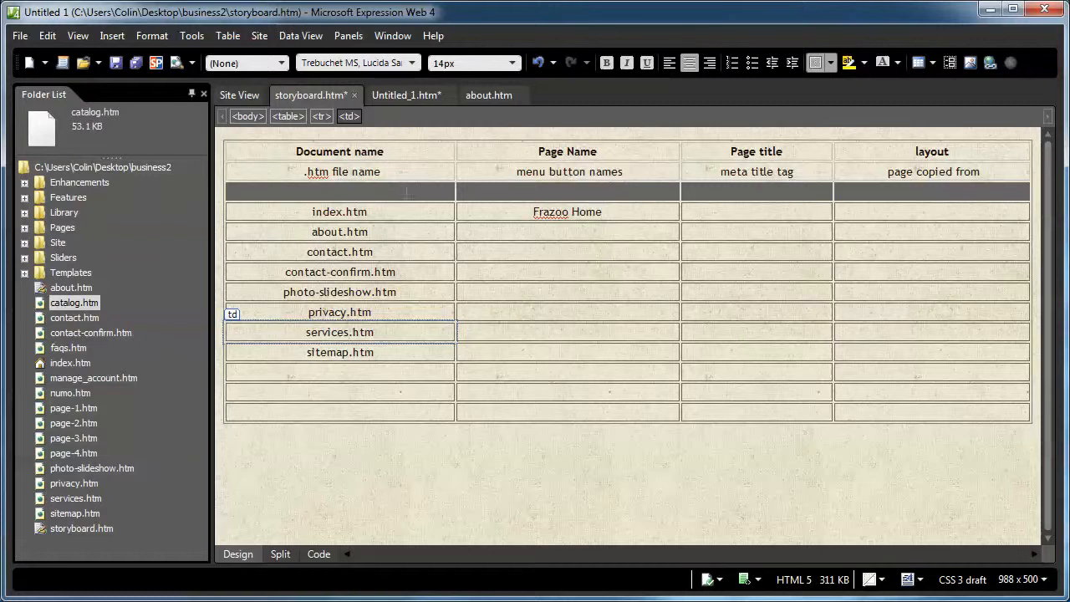
Try pasting the copied privacy.htm file name into the first empty Document name cell, and clear that cell again.
{"action": "left_click", "coordinate": [57, 485]}
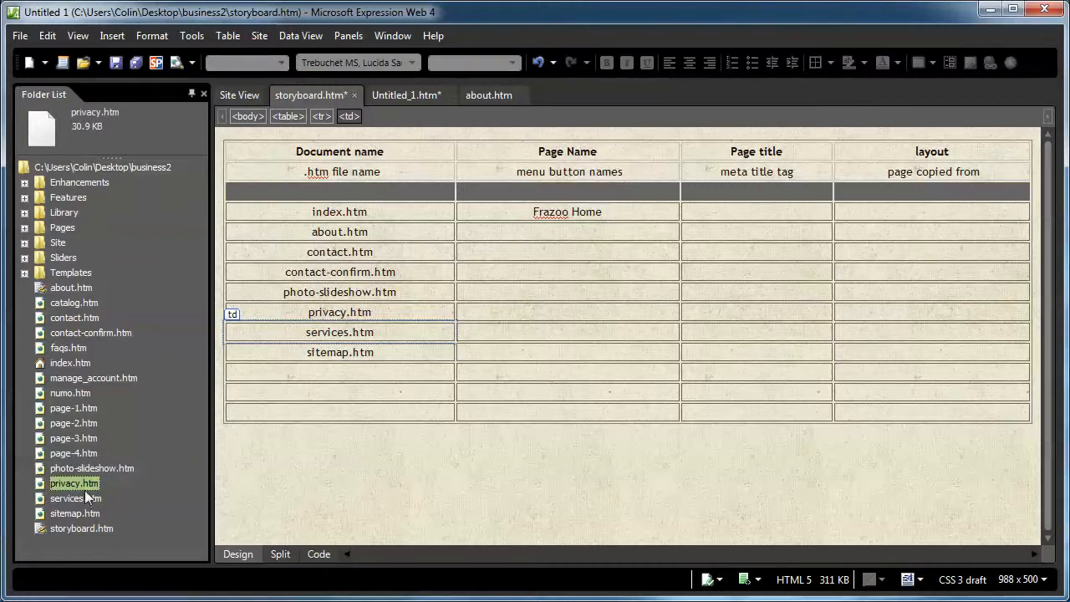
{"action": "left_click", "coordinate": [80, 484]}
{"action": "key", "text": "ctrl+c"}
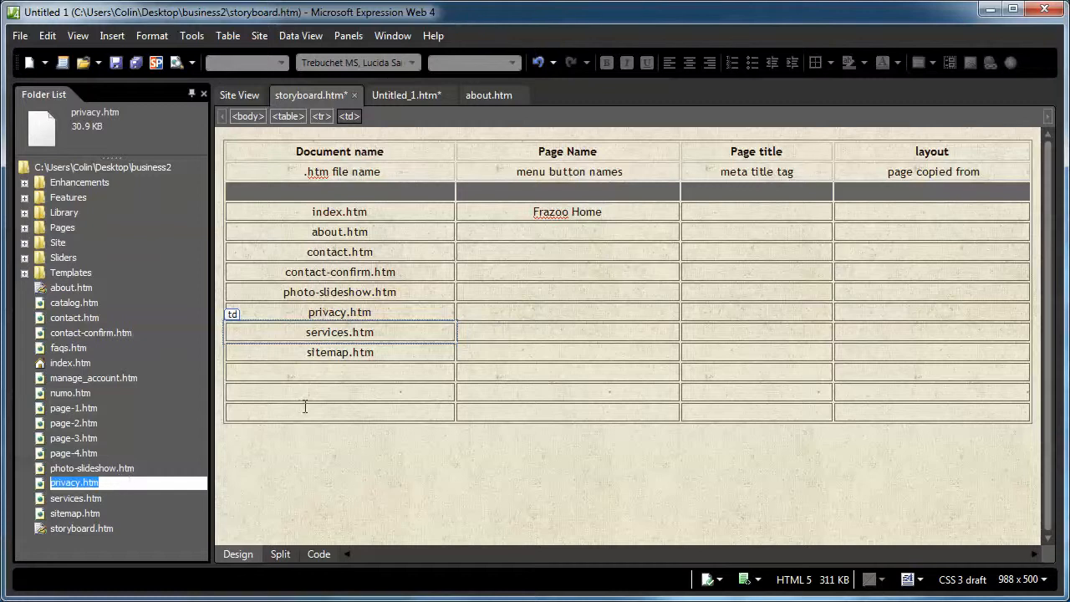
{"action": "left_click", "coordinate": [363, 371]}
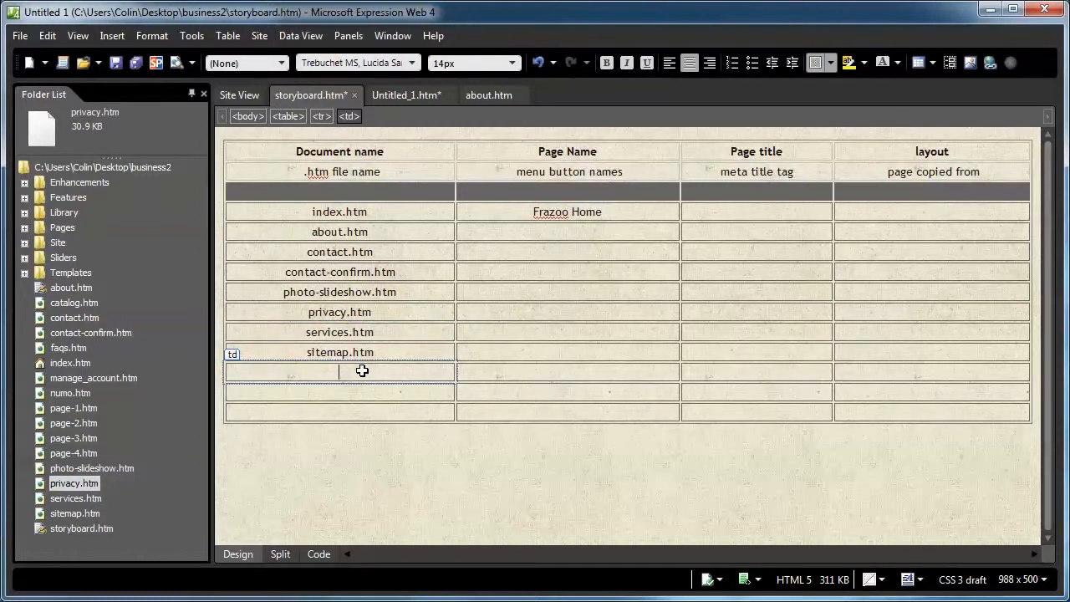
{"action": "key", "text": "ctrl+v"}
{"action": "left_click_drag", "start_coordinate": [386, 372], "coordinate": [275, 382]}
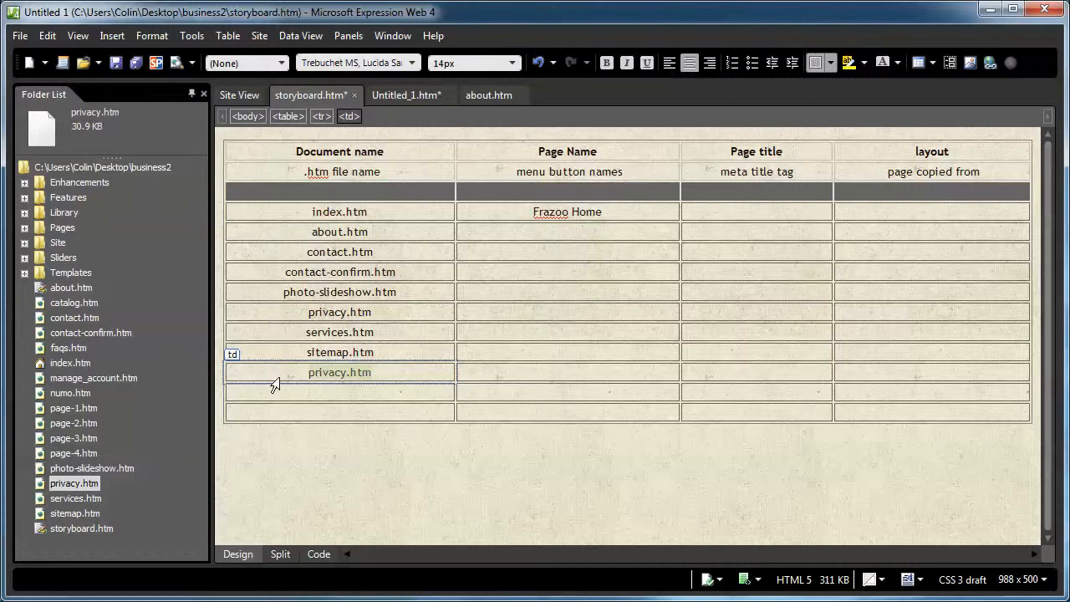
{"action": "key", "text": "Delete"}
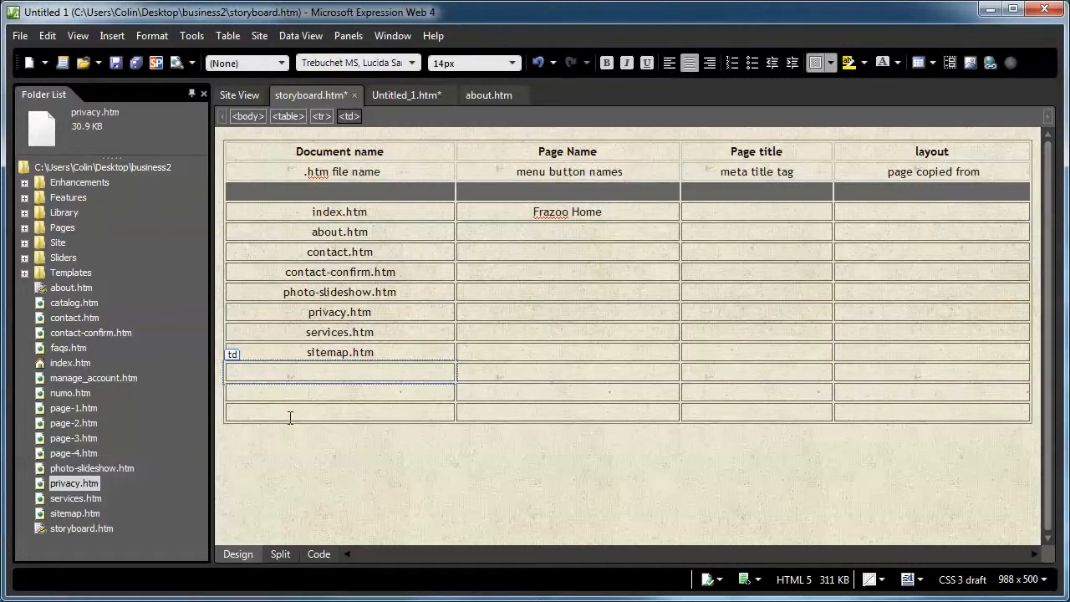
Check the planned pages list in Untitled_1.htm and add tournement-results.htm, upcoming-tournement.htm and book-a-tee-time.htm to the empty Document name cells in storyboard.htm.
{"action": "left_click", "coordinate": [399, 93]}
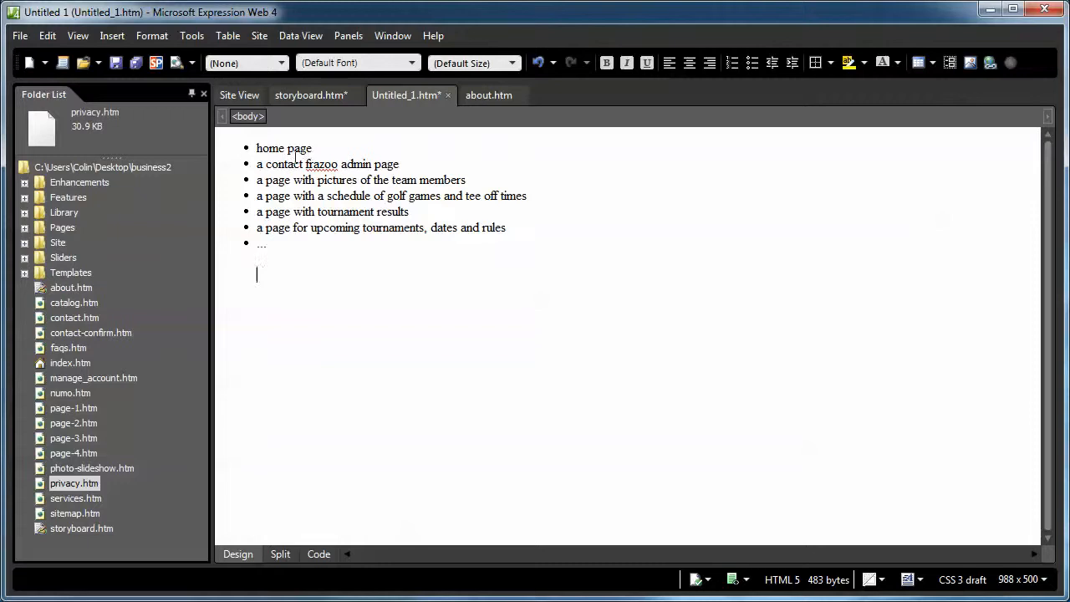
{"action": "left_click", "coordinate": [345, 95]}
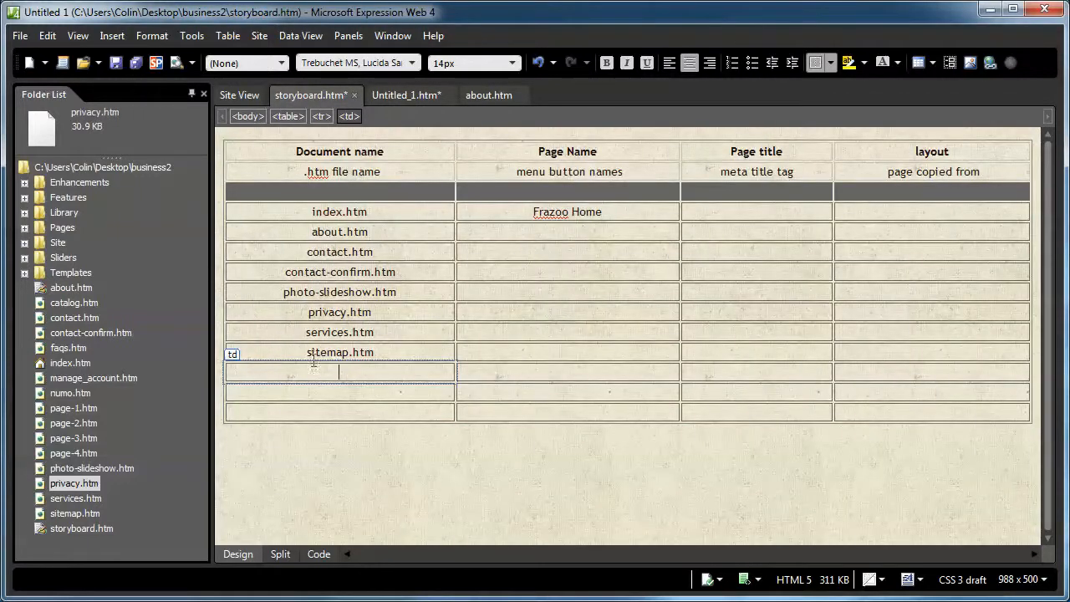
{"action": "left_click", "coordinate": [400, 96]}
{"action": "left_click", "coordinate": [311, 96]}
{"action": "left_click", "coordinate": [393, 96]}
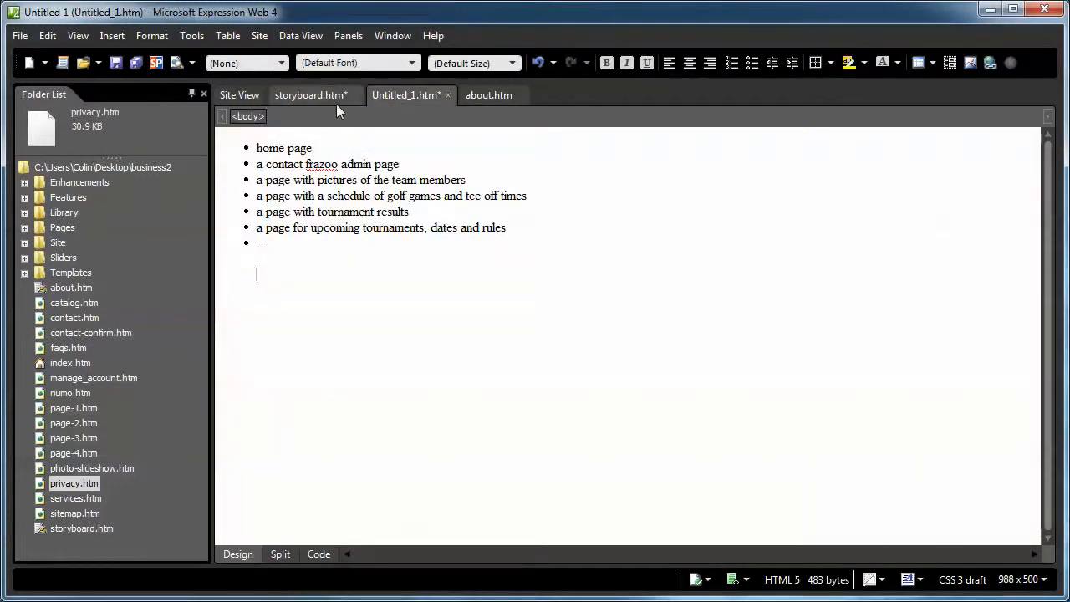
{"action": "left_click", "coordinate": [322, 97]}
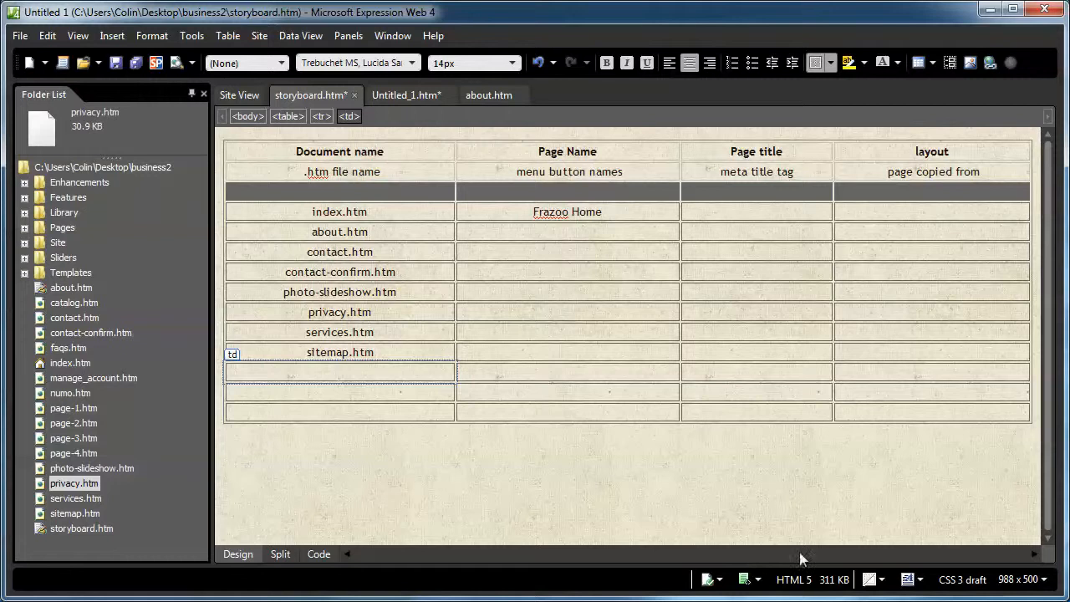
{"action": "type", "text": "tournement-results.htm upcoming-tournement.htm book-a-tee-time.htm"}
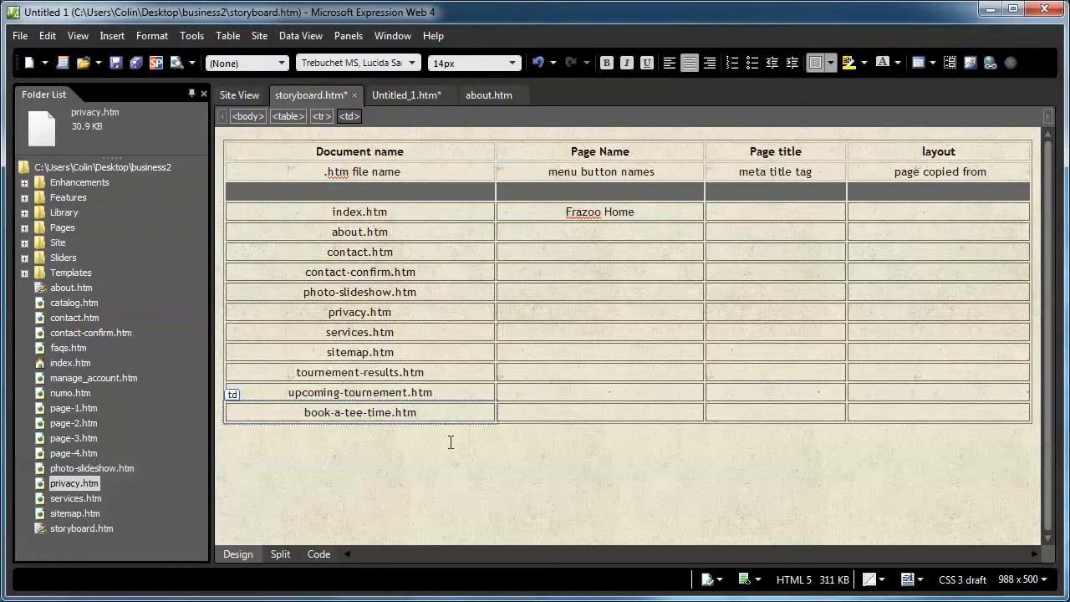
{"action": "left_click_drag", "start_coordinate": [444, 413], "coordinate": [434, 371]}
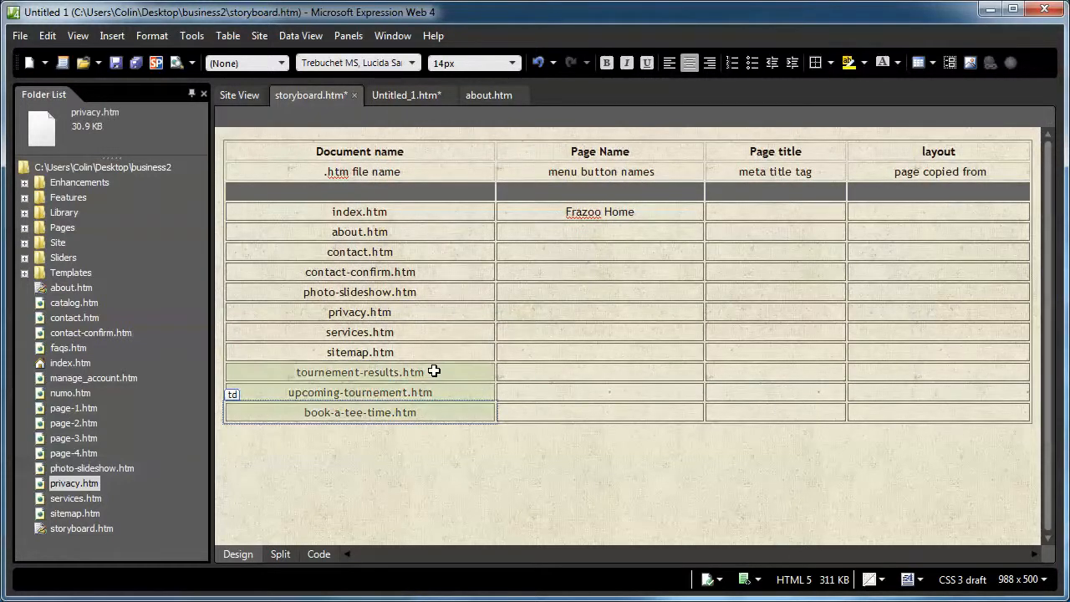
{"action": "left_click", "coordinate": [454, 435]}
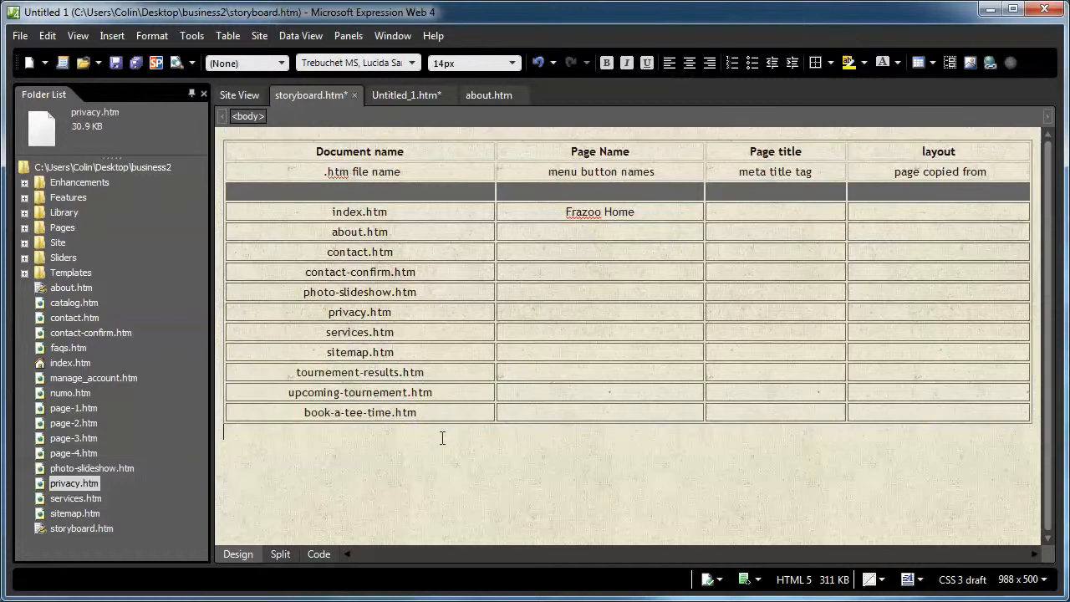
{"action": "left_click", "coordinate": [365, 373]}
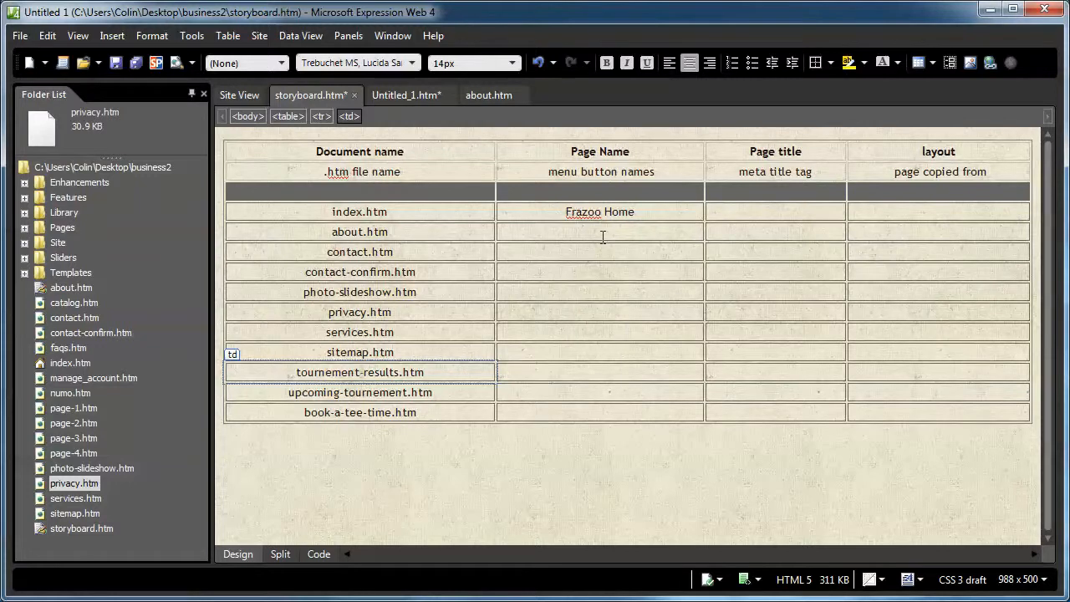
Fill the Page Name cells from about.htm down with About Frazoo, Contact Us, Confirmed, Golf Pics, Privacy Policies, Game Schedules, Sitemap, Tourney Results, Upcoming Tournements and Tee Times.
{"action": "left_click", "coordinate": [610, 233]}
{"action": "left_click", "coordinate": [624, 252]}
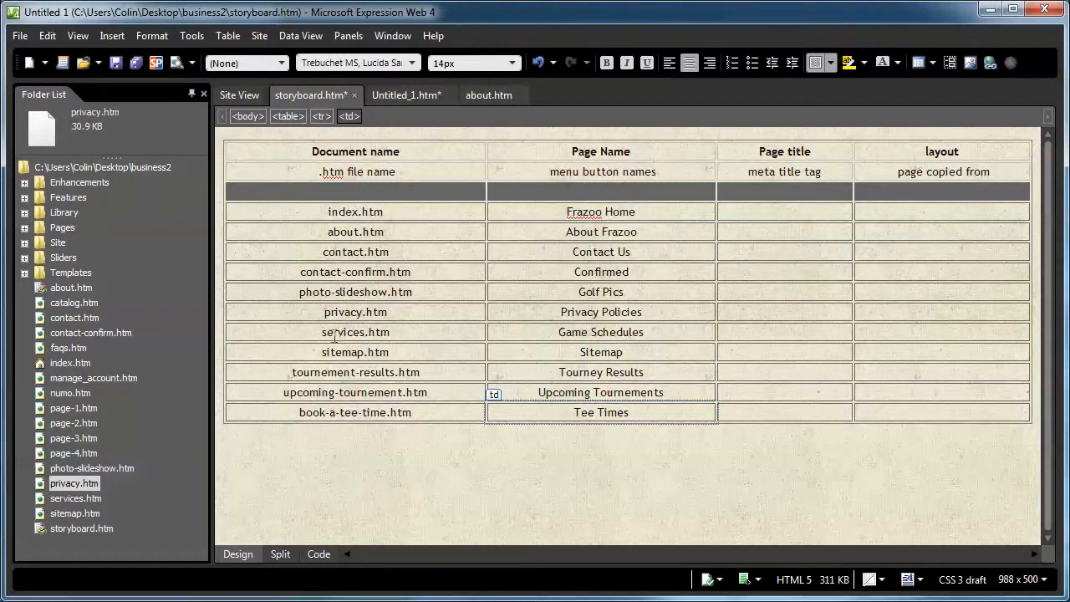
{"action": "left_click", "coordinate": [647, 332]}
{"action": "left_click_drag", "start_coordinate": [647, 332], "coordinate": [557, 332]}
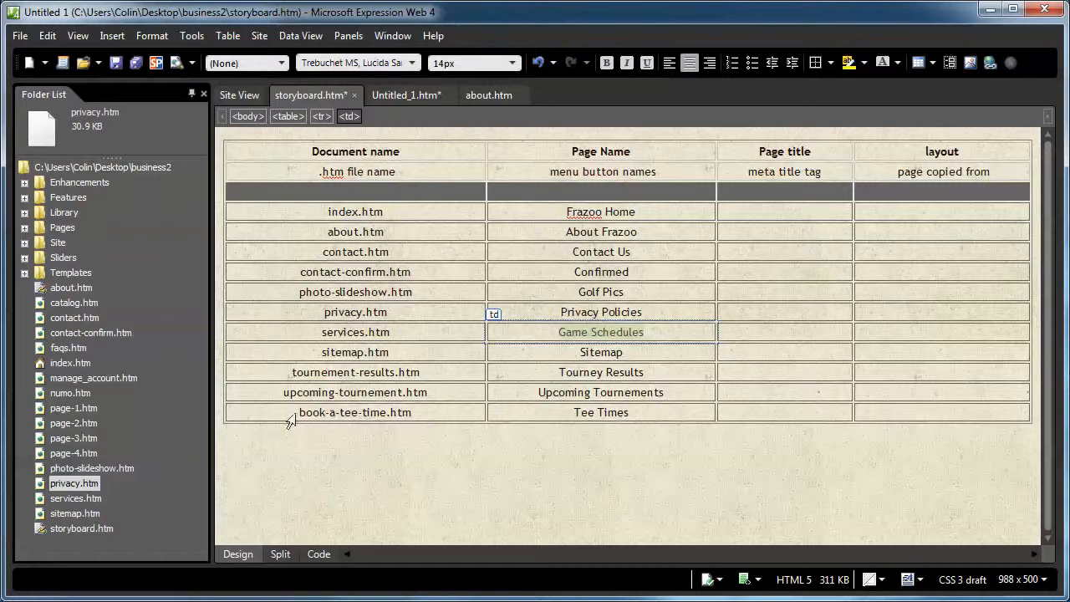
Fill the Page title column with Frazoo titles, from Frazoo Golf and Frazoo team members down to Frazoo upcoming tournaments and Frazoo book tee time.
{"action": "left_click", "coordinate": [642, 410]}
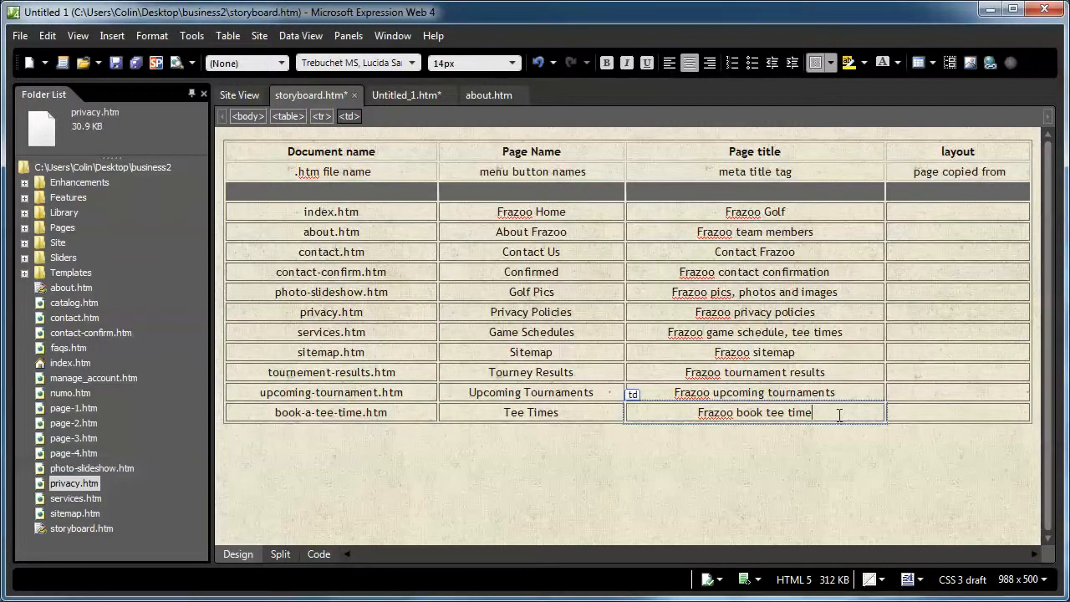
{"action": "left_click", "coordinate": [721, 292]}
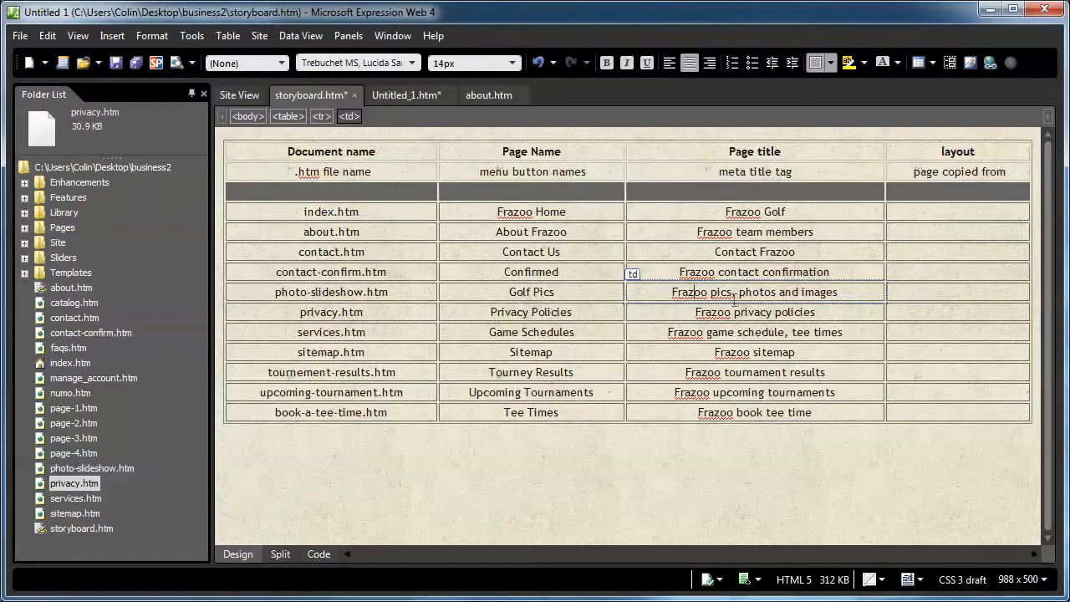
{"action": "left_click", "coordinate": [846, 289]}
{"action": "left_click", "coordinate": [761, 293]}
{"action": "left_click", "coordinate": [819, 293]}
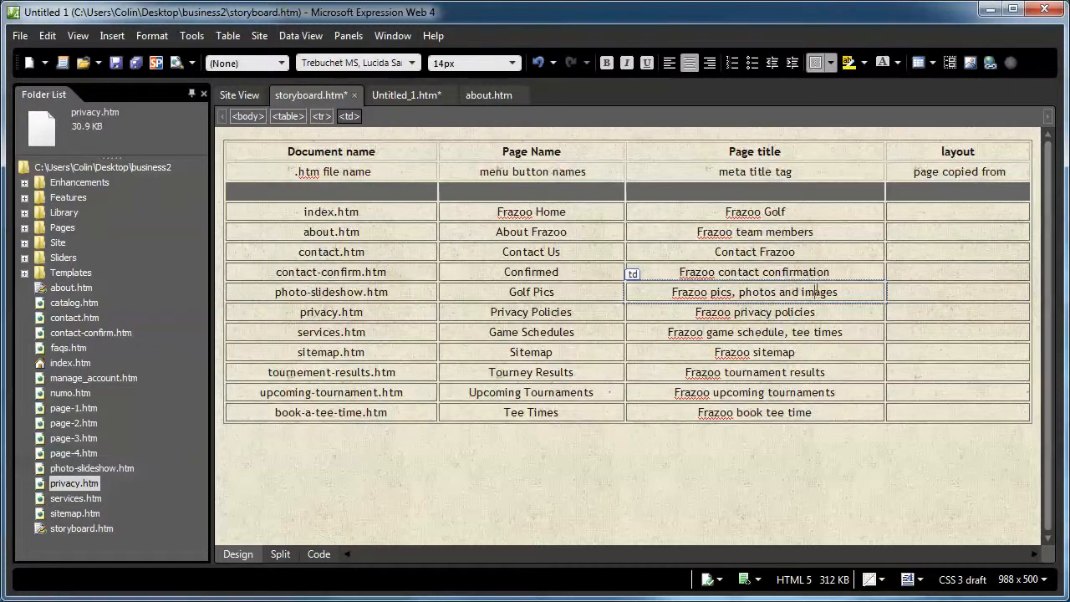
Change the photo-slideshow.htm page title to "Frazoo pics, photos, images, pictures".
{"action": "left_click", "coordinate": [722, 293]}
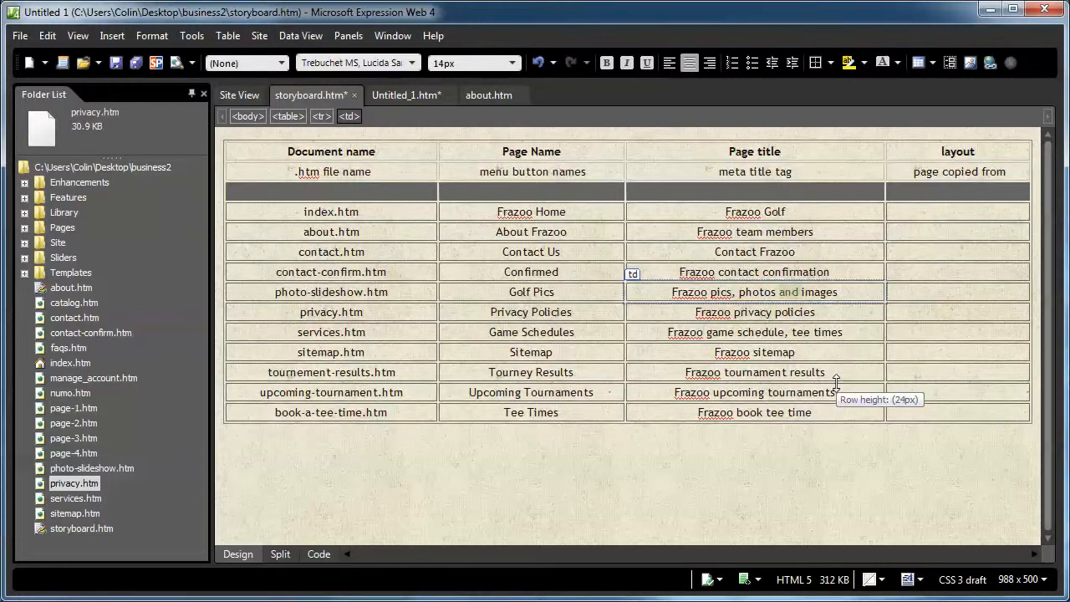
{"action": "key", "text": "BackSpace"}
{"action": "key", "text": "BackSpace"}
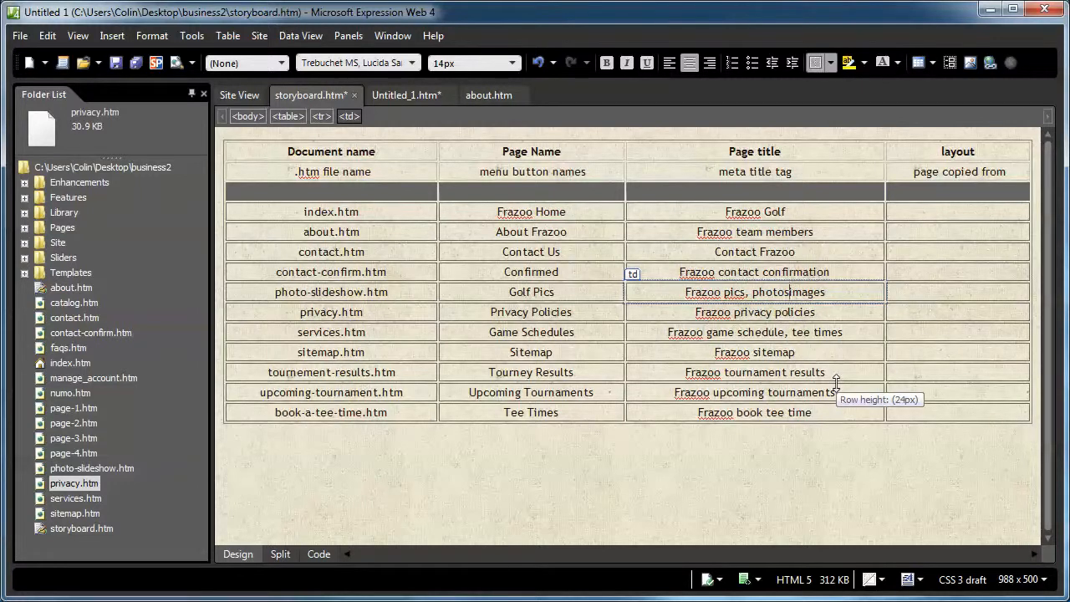
{"action": "type", "text": ","}
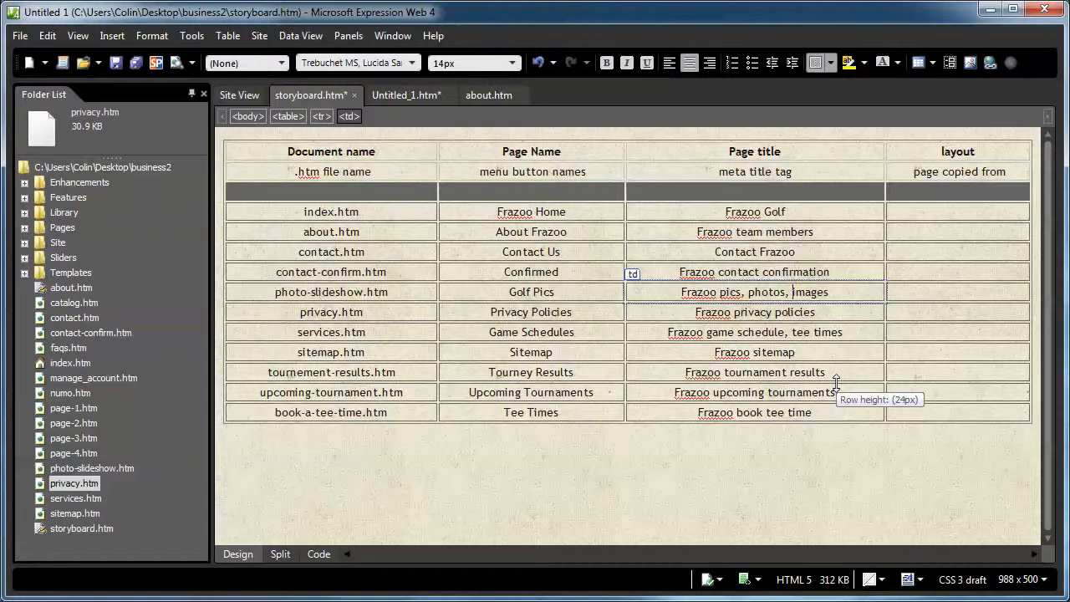
{"action": "key", "text": "Right"}
{"action": "key", "text": "Right"}
{"action": "key", "text": "Right"}
{"action": "key", "text": "Right"}
{"action": "key", "text": "Right"}
{"action": "key", "text": "Right"}
{"action": "type", "text": ", pictures"}
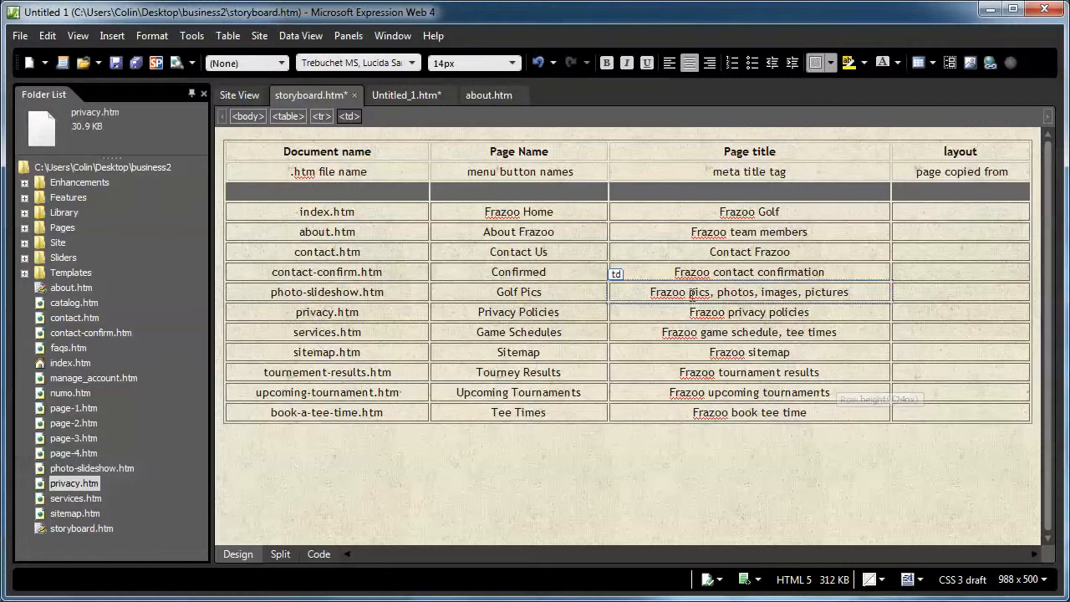
{"action": "double_click", "coordinate": [663, 291]}
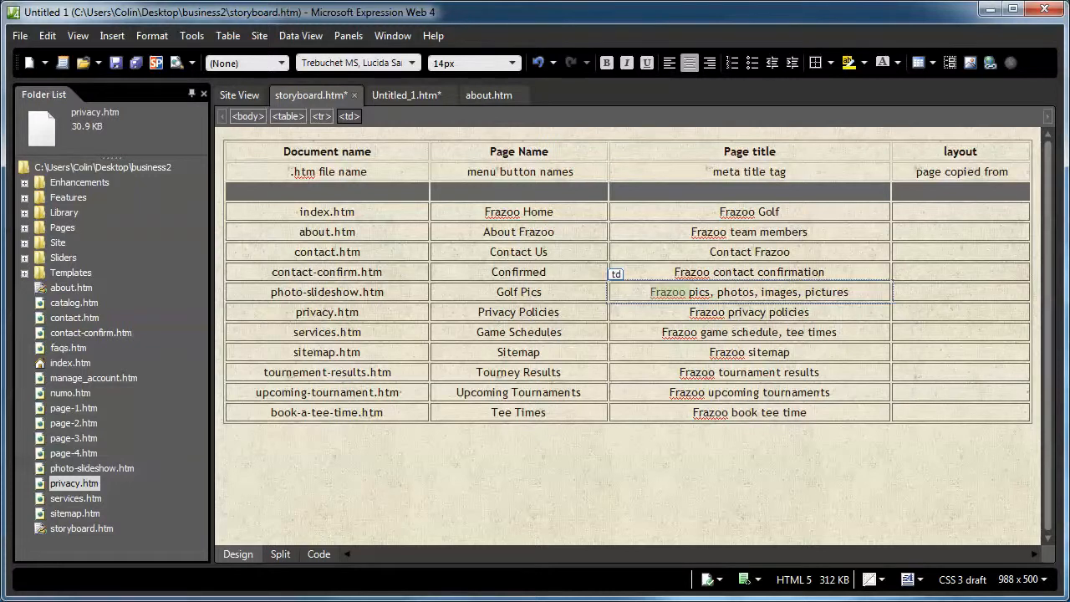
Enter the layout sources: page-2.htm for tournement-results.htm, about.htm for upcoming-tournament.htm and page-1.htm for book-a-tee-time.htm.
{"action": "left_click", "coordinate": [942, 529]}
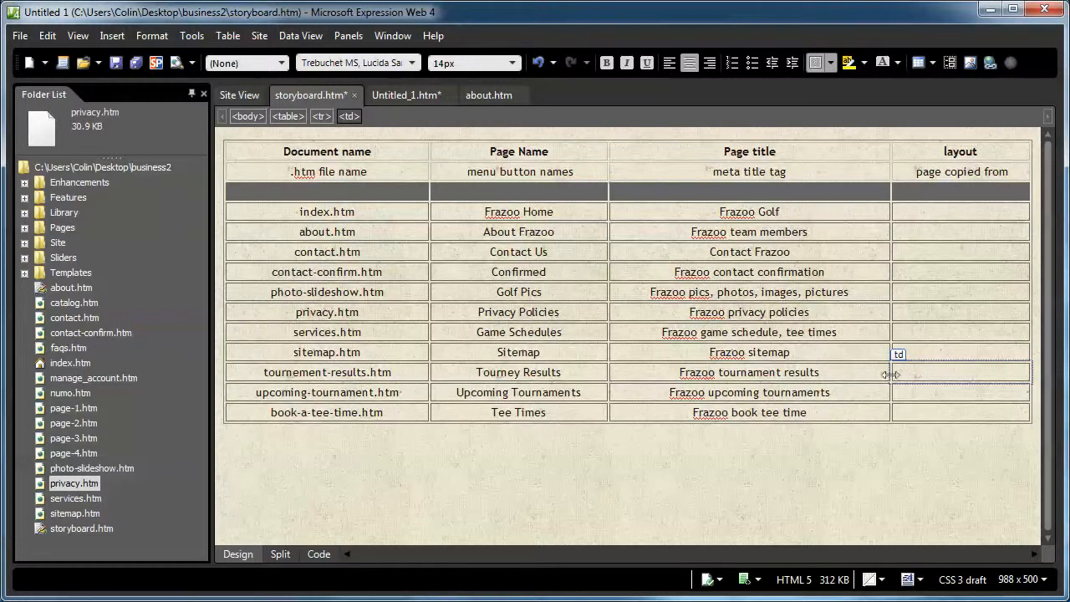
{"action": "left_click", "coordinate": [406, 374]}
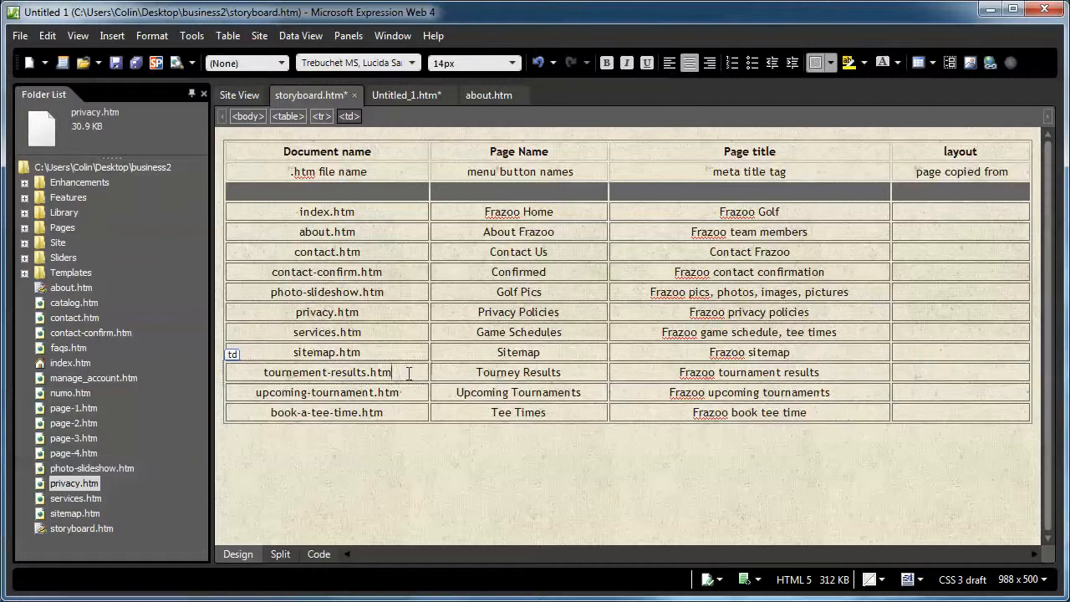
{"action": "left_click", "coordinate": [408, 392]}
{"action": "left_click", "coordinate": [410, 413]}
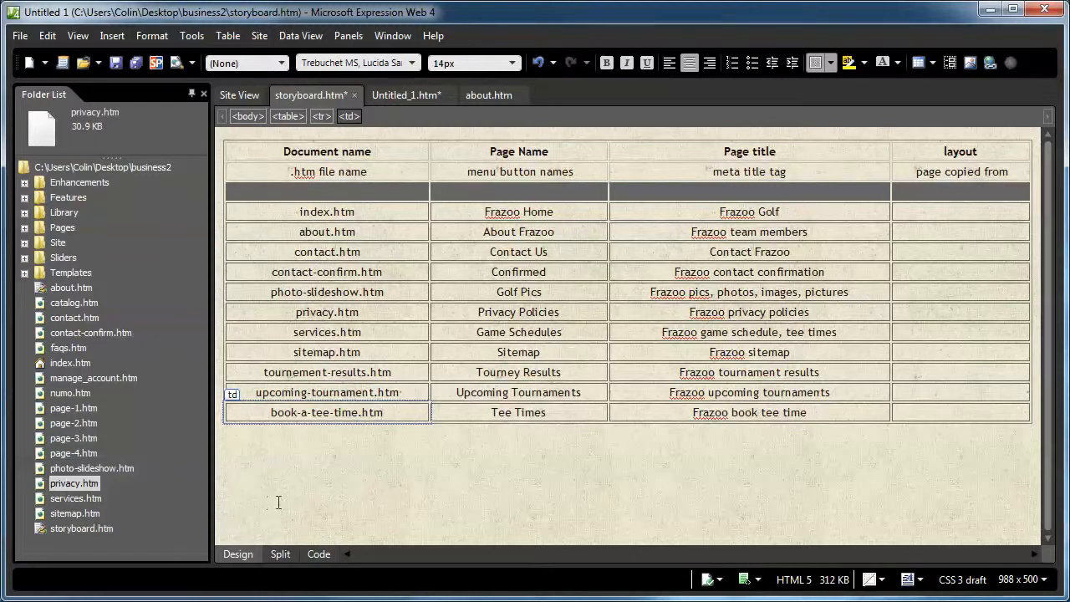
{"action": "left_click", "coordinate": [976, 371]}
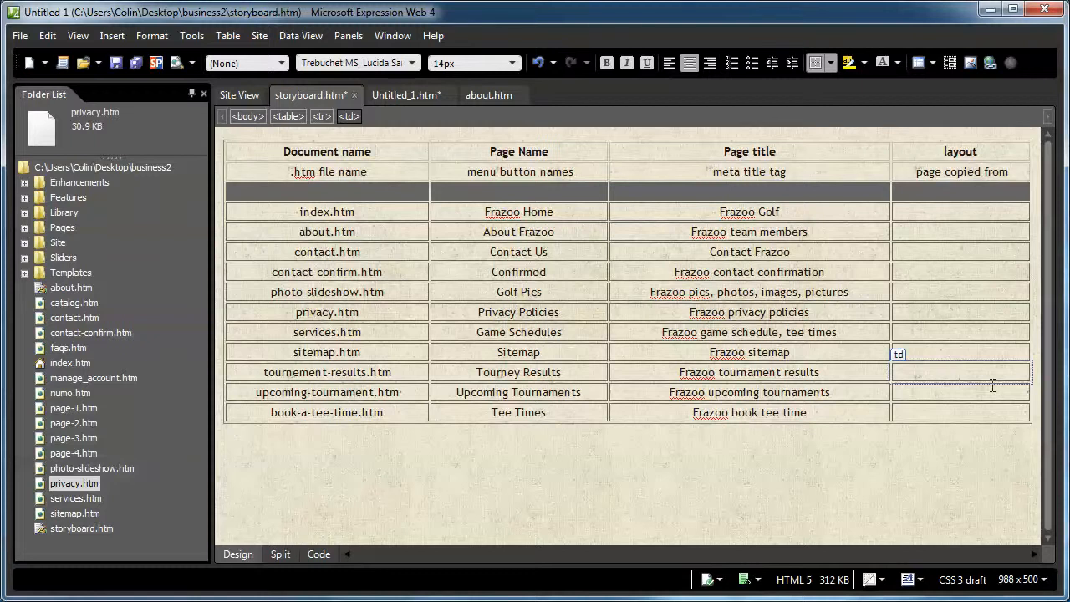
{"action": "type", "text": "page-2.htm"}
{"action": "left_click", "coordinate": [992, 385]}
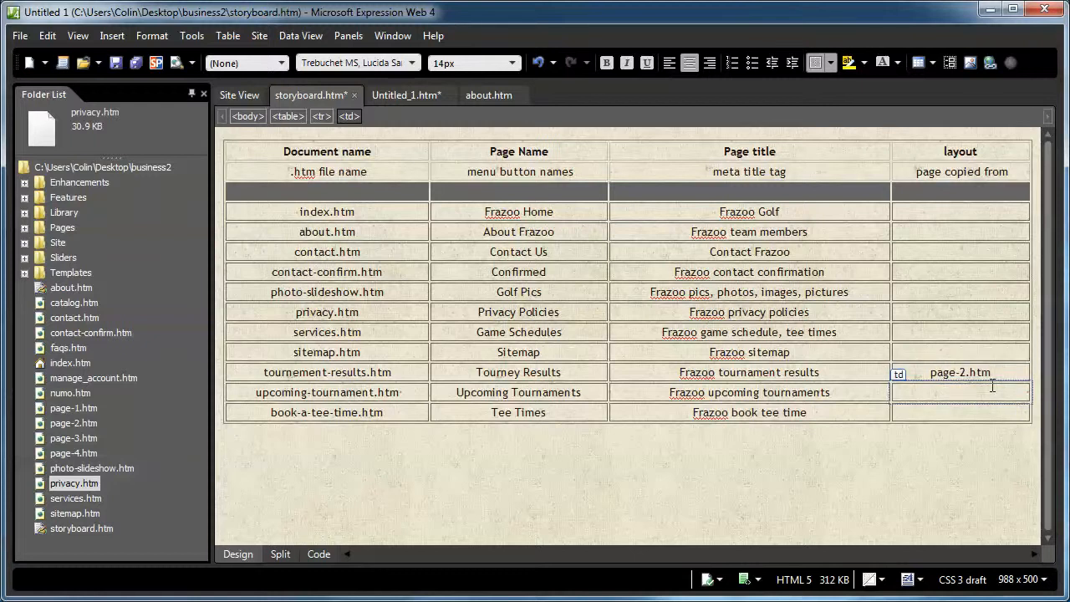
{"action": "type", "text": "about.htm"}
{"action": "left_click", "coordinate": [925, 410]}
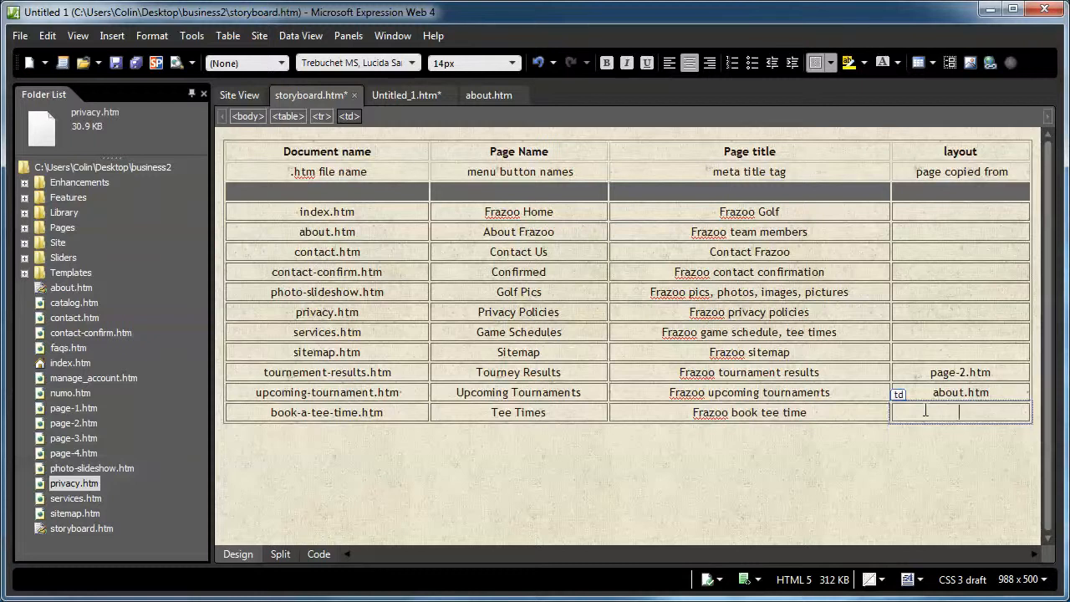
{"action": "type", "text": "page-1.htm"}
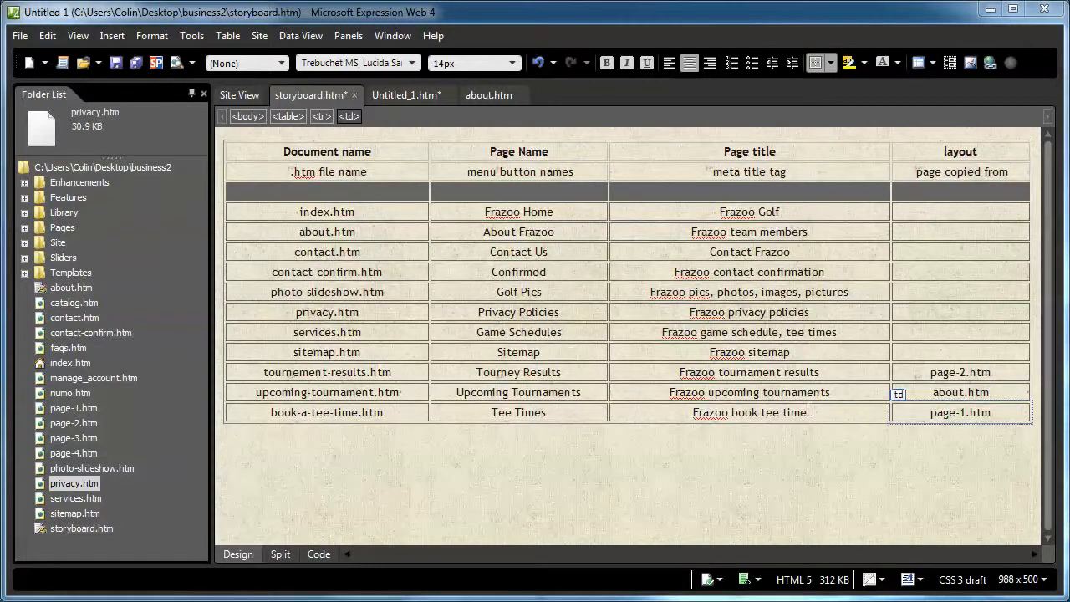
Copy the page title "Frazoo upcoming tournaments" from the upcoming-tournament.htm row of the storyboard table.
{"action": "left_click_drag", "start_coordinate": [835, 392], "coordinate": [649, 400]}
{"action": "right_click", "coordinate": [705, 393]}
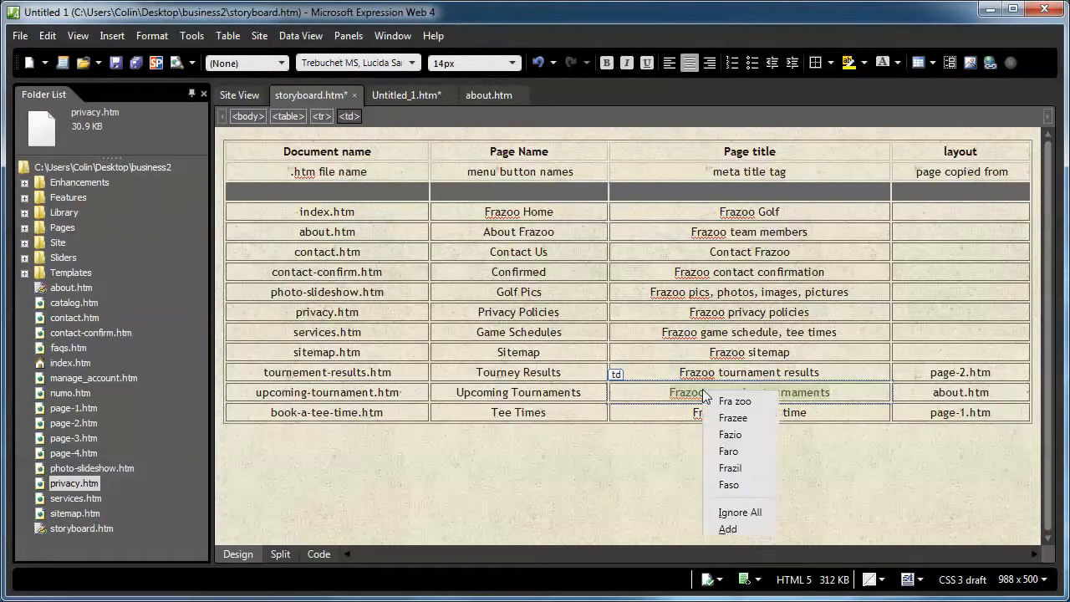
{"action": "left_click", "coordinate": [625, 507]}
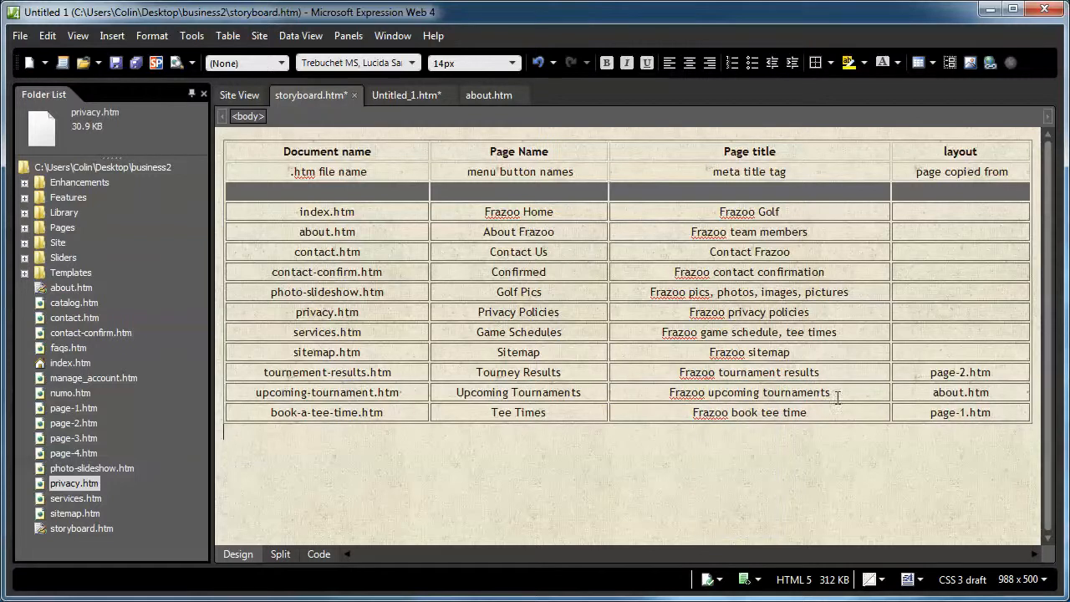
{"action": "left_click_drag", "start_coordinate": [836, 397], "coordinate": [648, 402]}
{"action": "key", "text": "ctrl+c"}
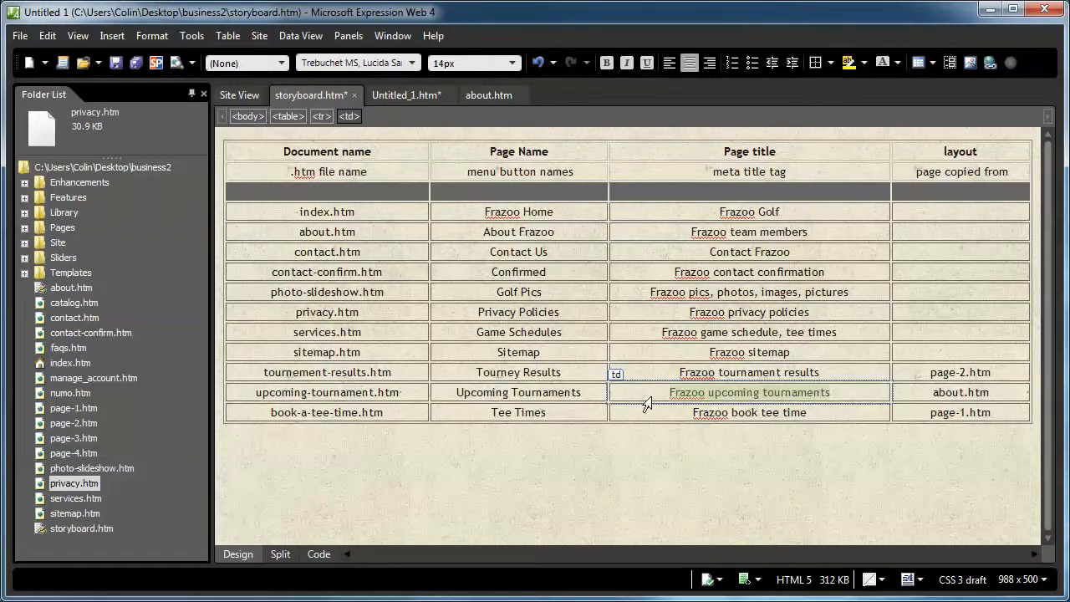
Replace the title in the page properties of about.htm with the copied "Frazoo upcoming tournaments".
{"action": "left_click", "coordinate": [485, 97]}
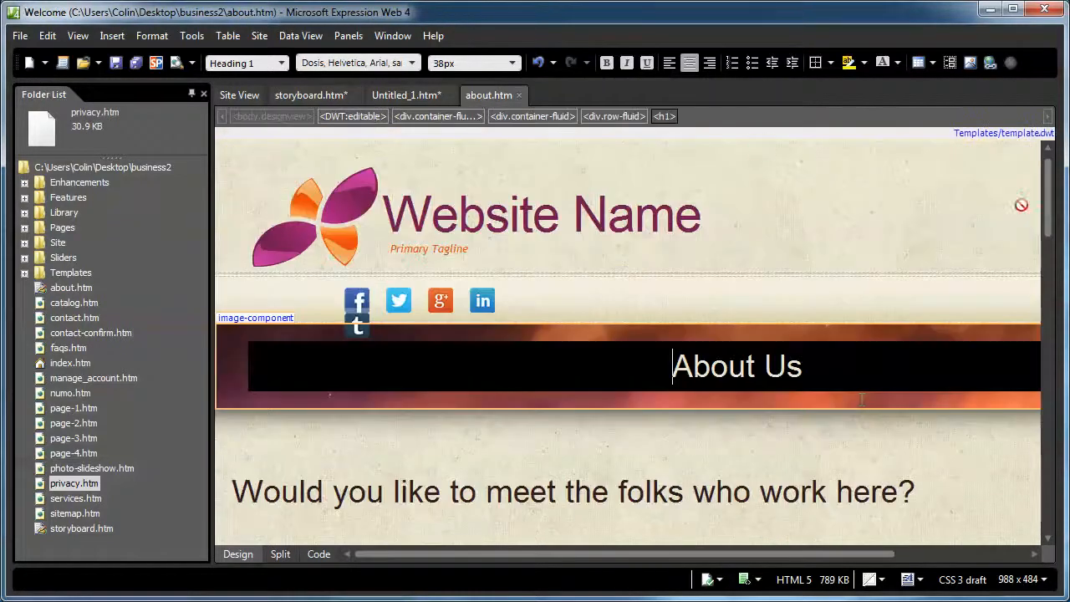
{"action": "left_click", "coordinate": [319, 554]}
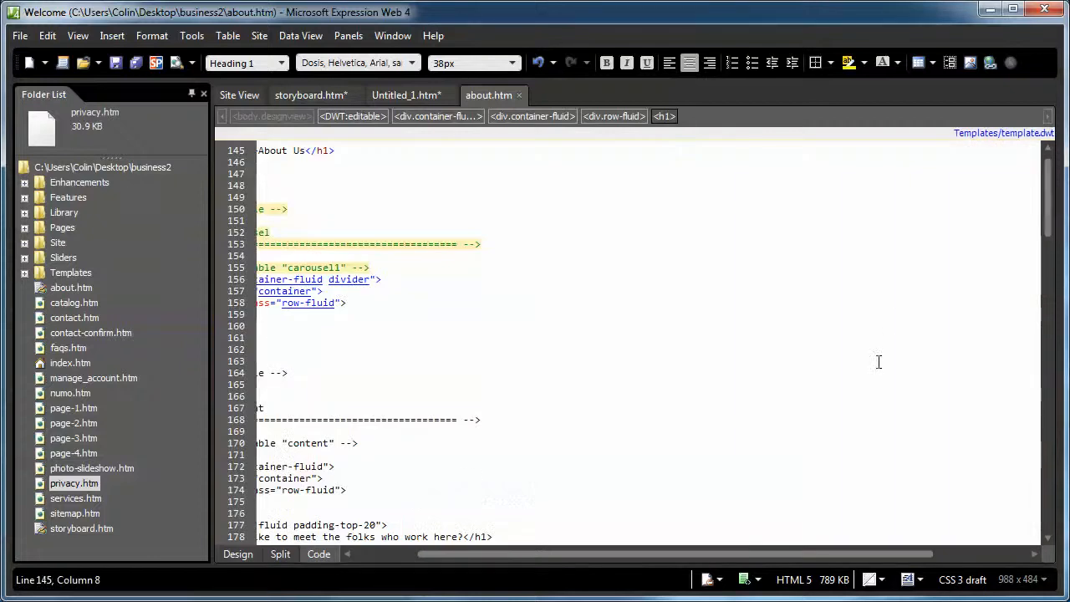
{"action": "left_click_drag", "start_coordinate": [499, 560], "coordinate": [476, 560]}
{"action": "left_click", "coordinate": [247, 556]}
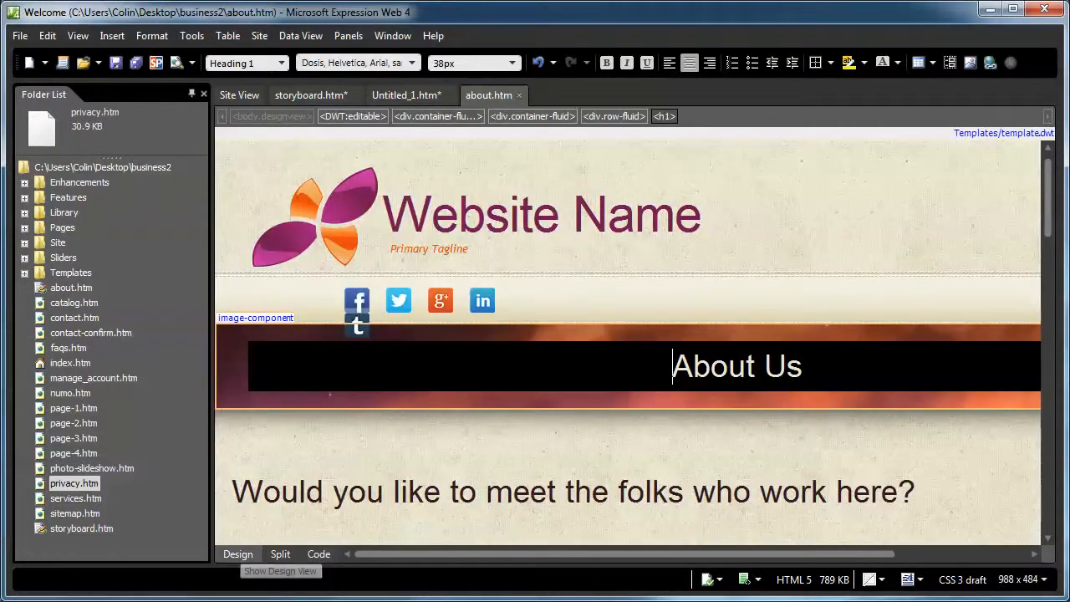
{"action": "right_click", "coordinate": [569, 470]}
{"action": "right_click", "coordinate": [673, 234]}
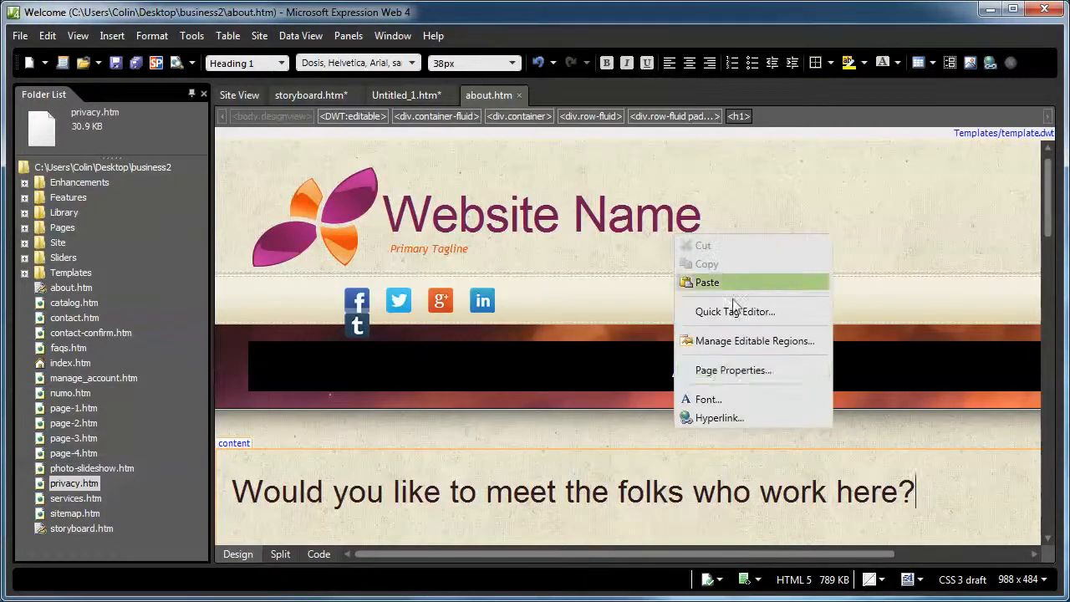
{"action": "left_click", "coordinate": [769, 377]}
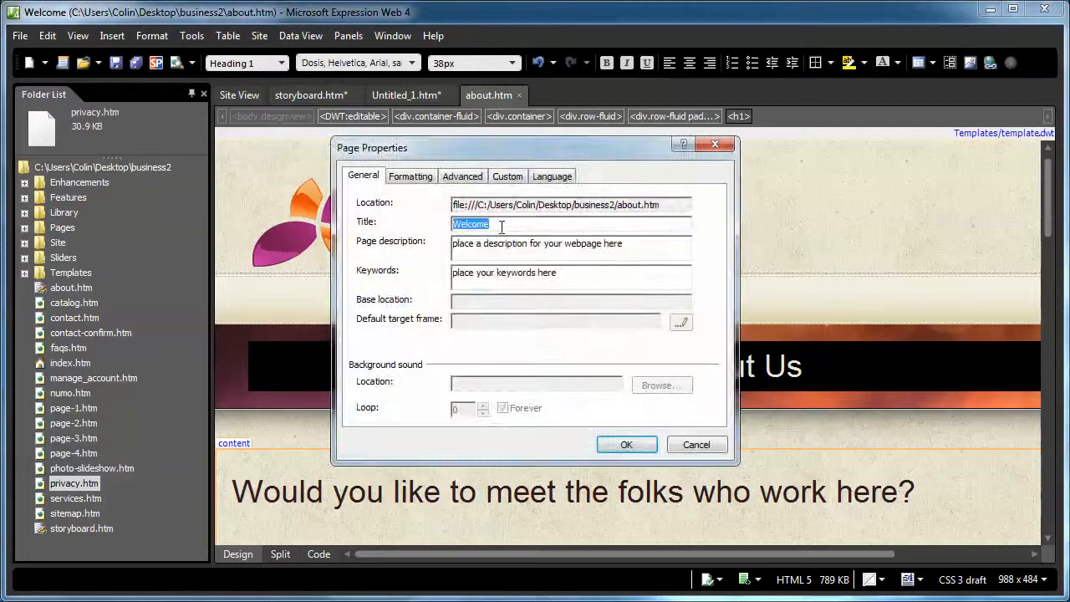
{"action": "key", "text": "ctrl+v"}
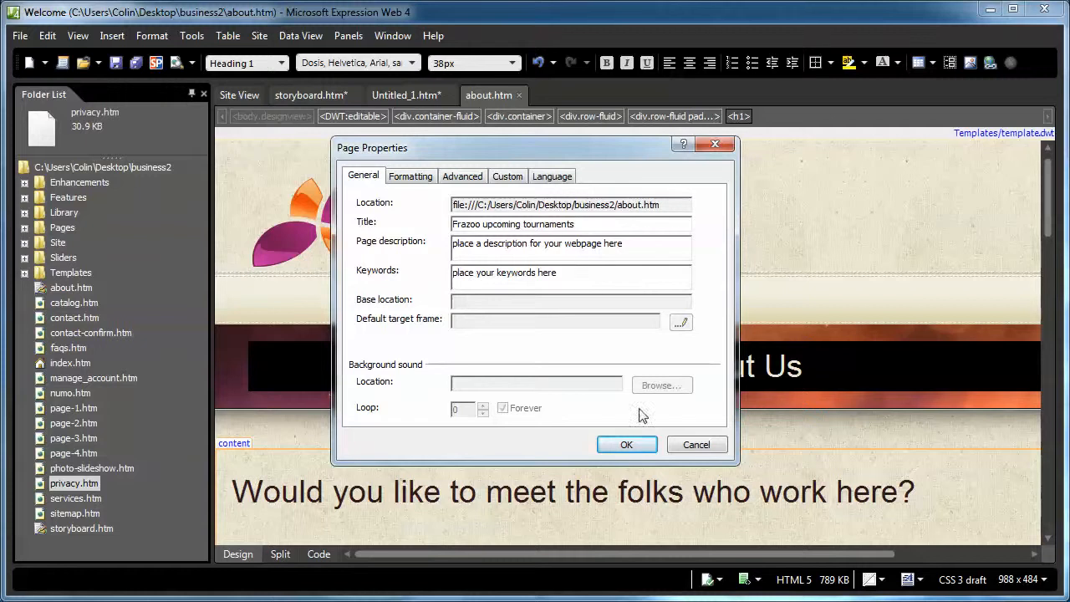
Try the title spelling "Frazoo upcoming tournements", discard the page property changes and return to storyboard.htm.
{"action": "double_click", "coordinate": [458, 225]}
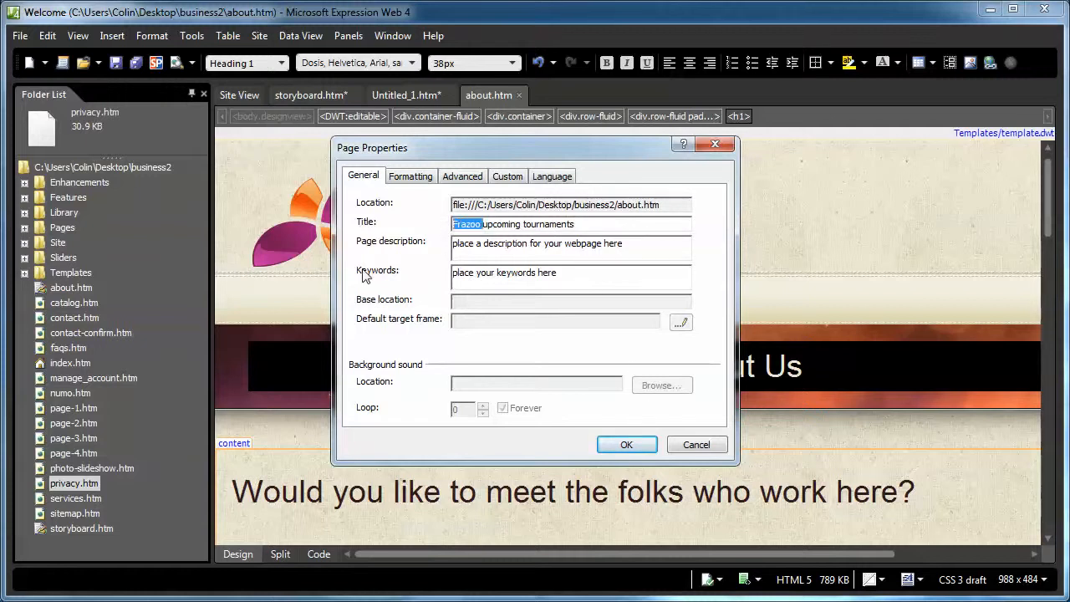
{"action": "double_click", "coordinate": [549, 224]}
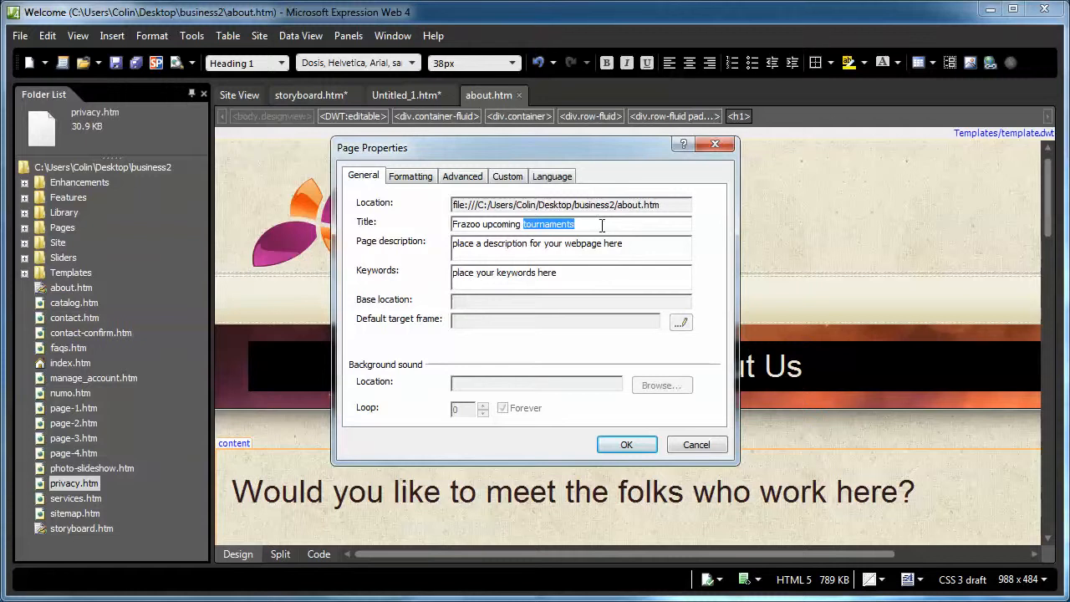
{"action": "left_click", "coordinate": [602, 224]}
{"action": "double_click", "coordinate": [547, 224]}
{"action": "left_click", "coordinate": [697, 445]}
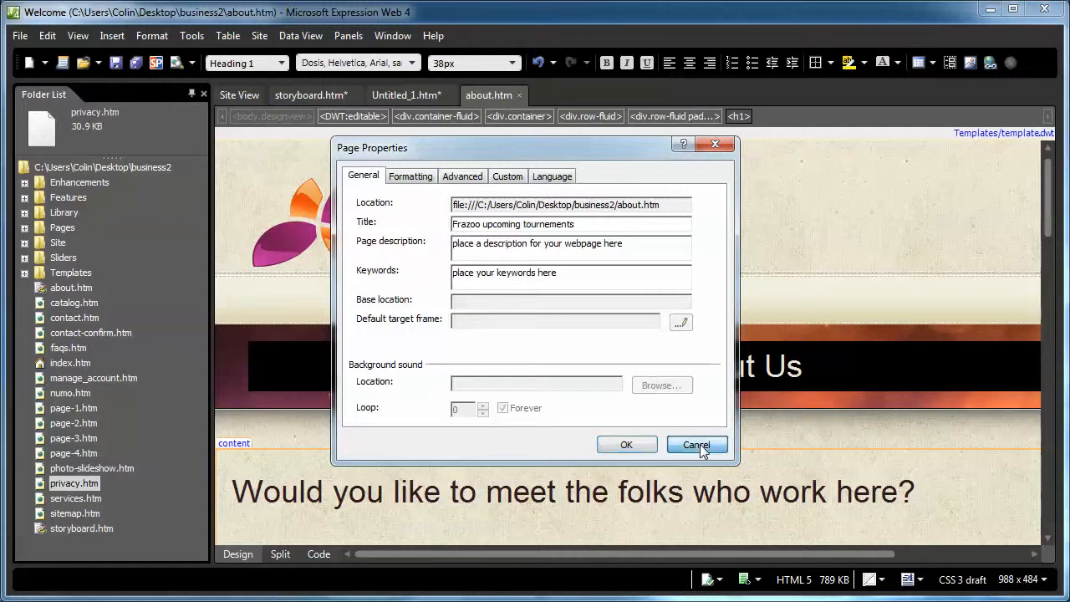
{"action": "left_click", "coordinate": [318, 96]}
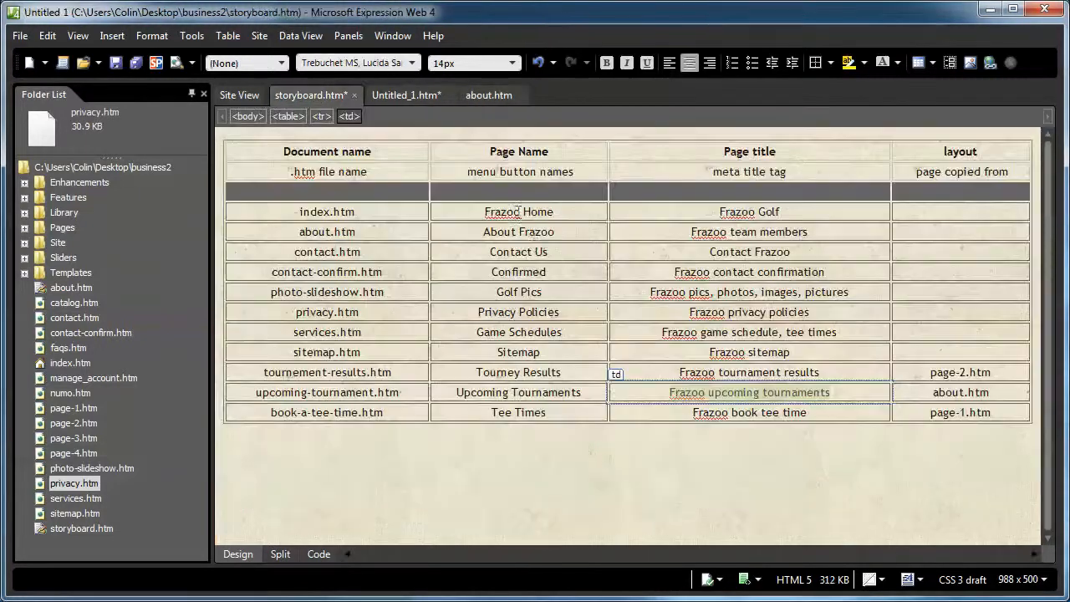